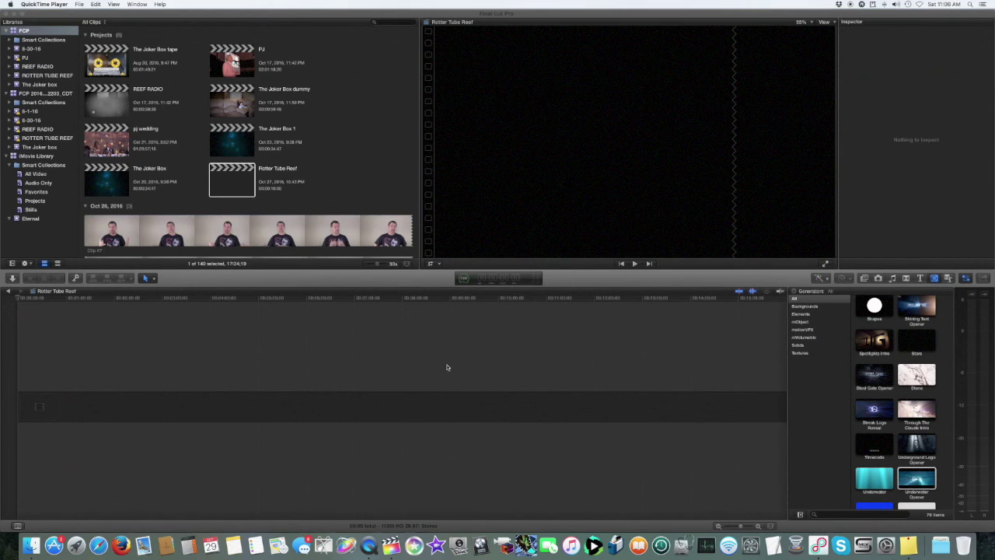
# Bring Final Cut Pro to the front to work in the Rotter Tube Reef timeline.
pyautogui.click(879, 376)
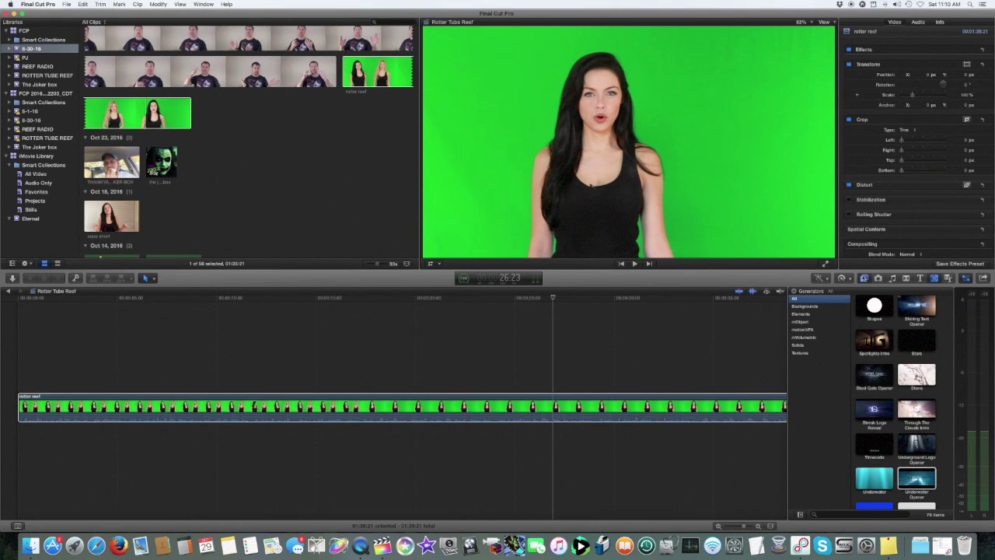
# Apply the Levels Compressor audio effect to the rotter reef clip.
pyautogui.click(864, 278)
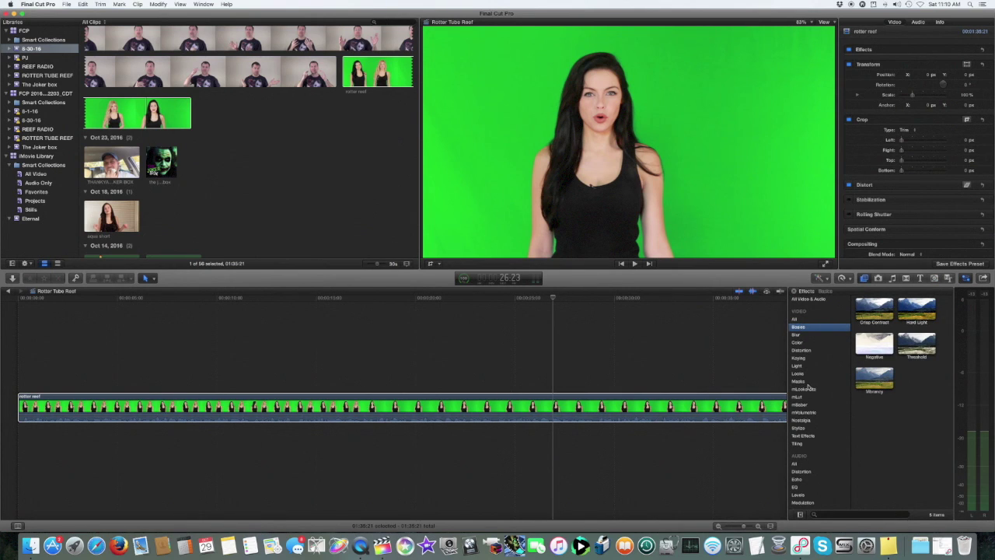
pyautogui.scroll(-4, 813, 443)
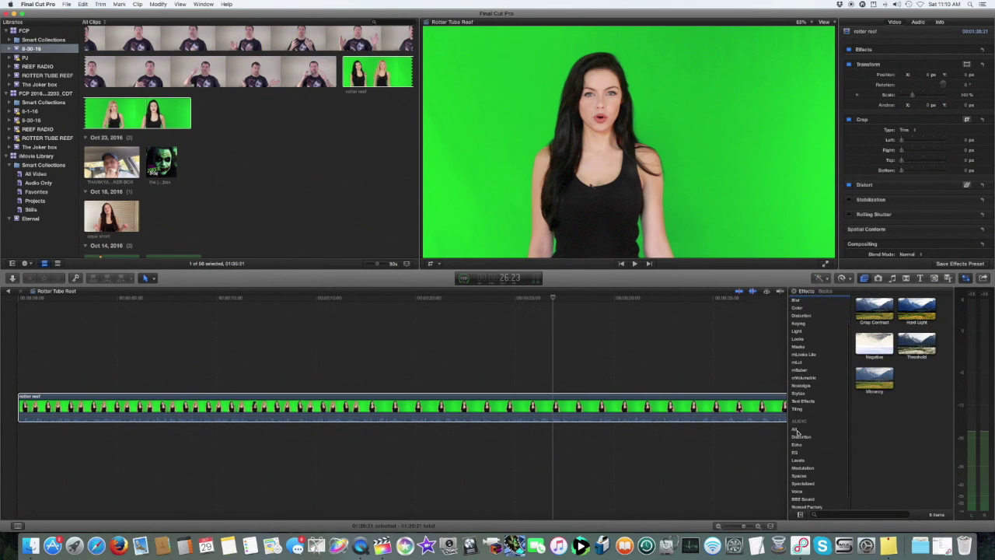
pyautogui.click(799, 459)
pyautogui.click(912, 363)
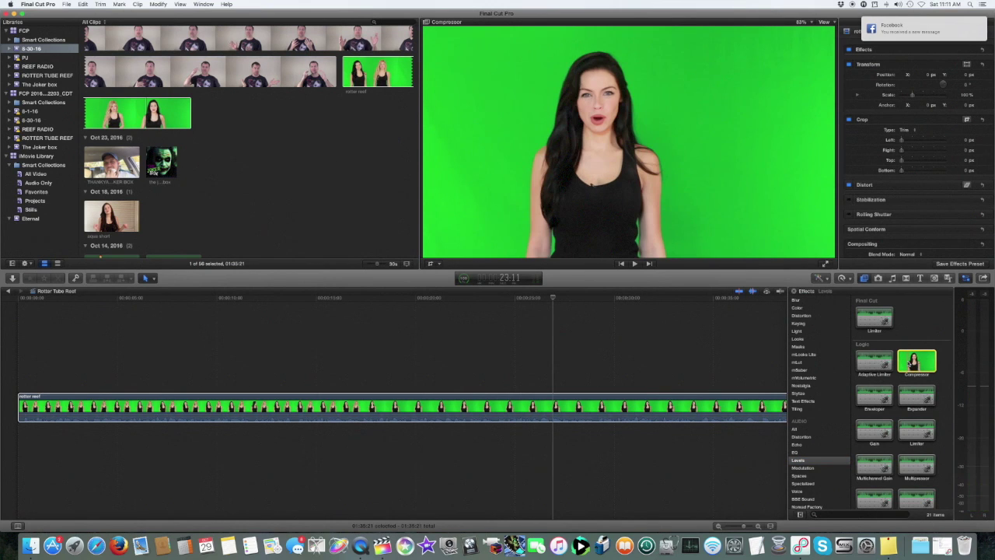
pyautogui.moveTo(917, 361); pyautogui.dragTo(395, 407)
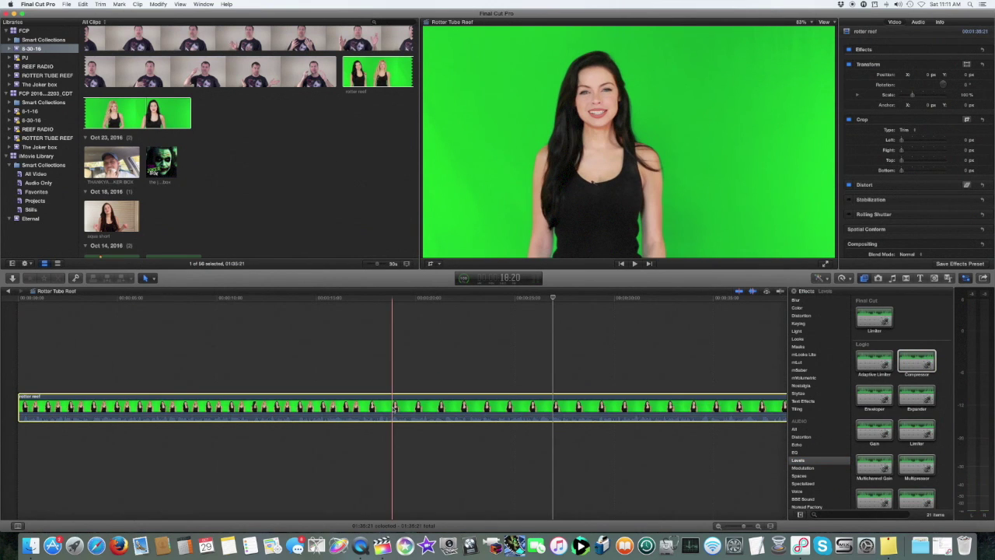
# Apply the DB2 Sonic Maximizer effect to the rotter reef clip as well.
pyautogui.scroll(-5, 888, 459)
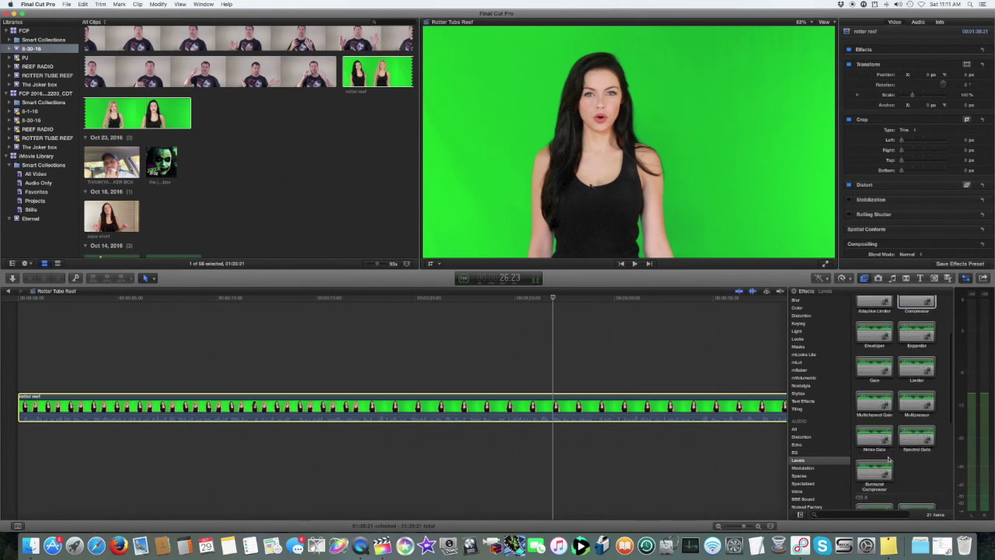
pyautogui.scroll(-1, 889, 460)
pyautogui.scroll(-1, 888, 459)
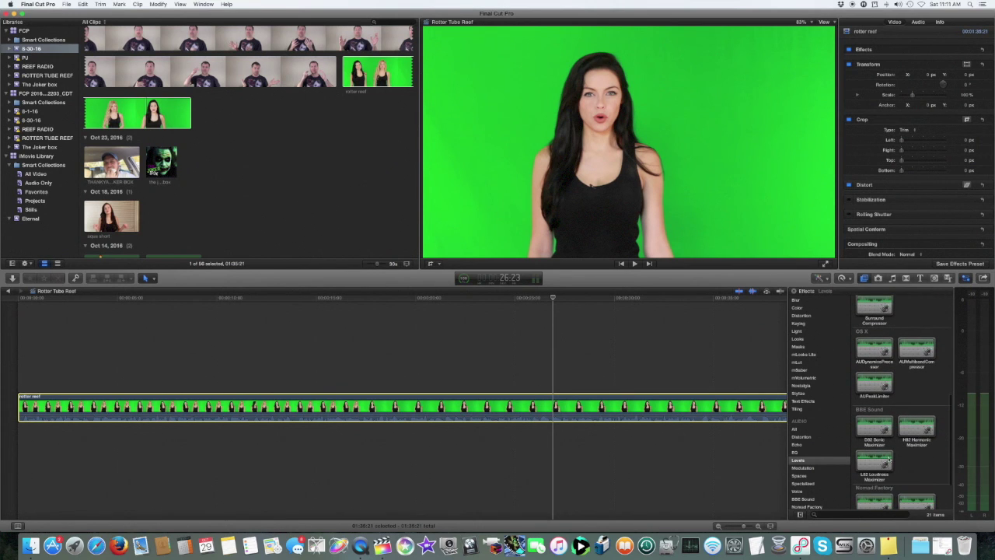
pyautogui.press('space')
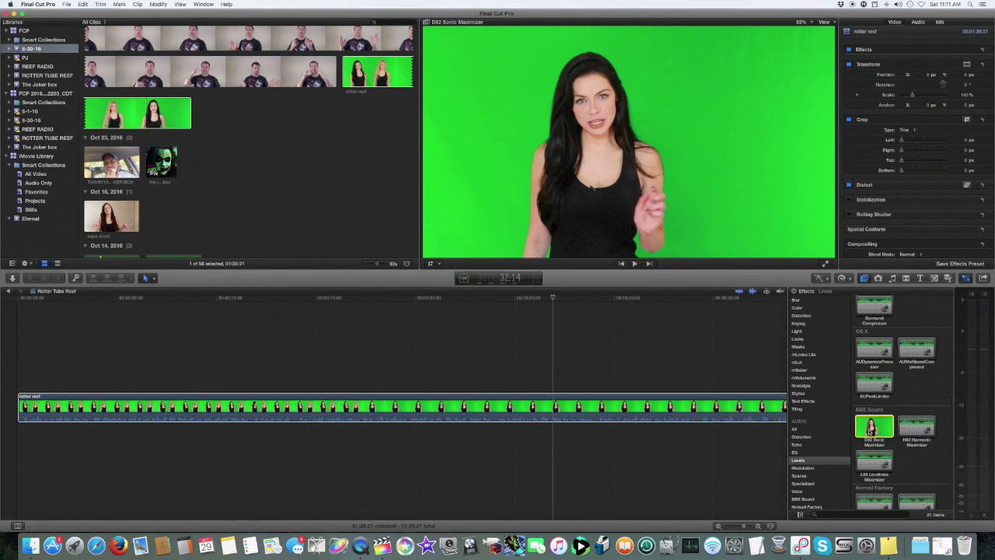
pyautogui.moveTo(869, 428); pyautogui.dragTo(471, 419)
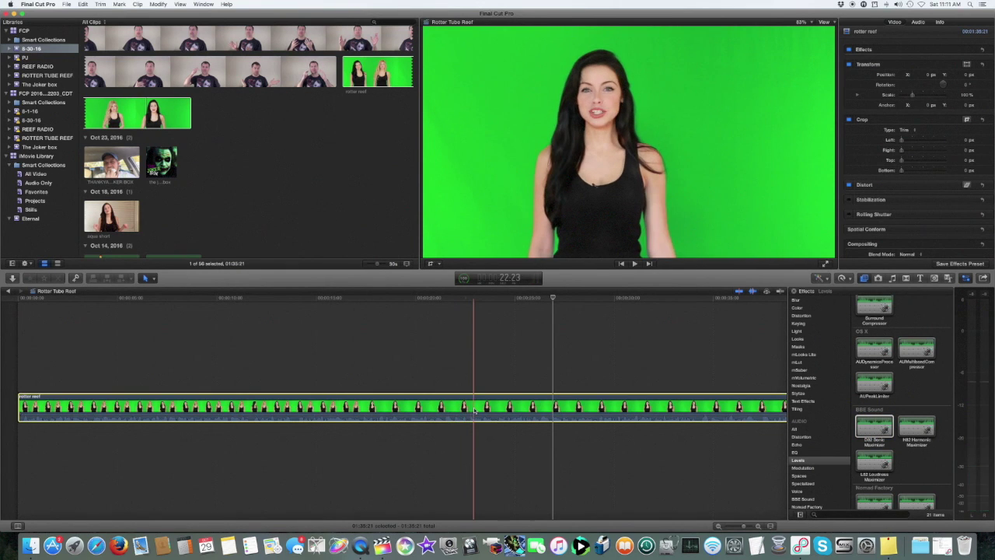
# Set both the Compressor and DB2 Sonic Maximizer presets to youtube.
pyautogui.click(917, 22)
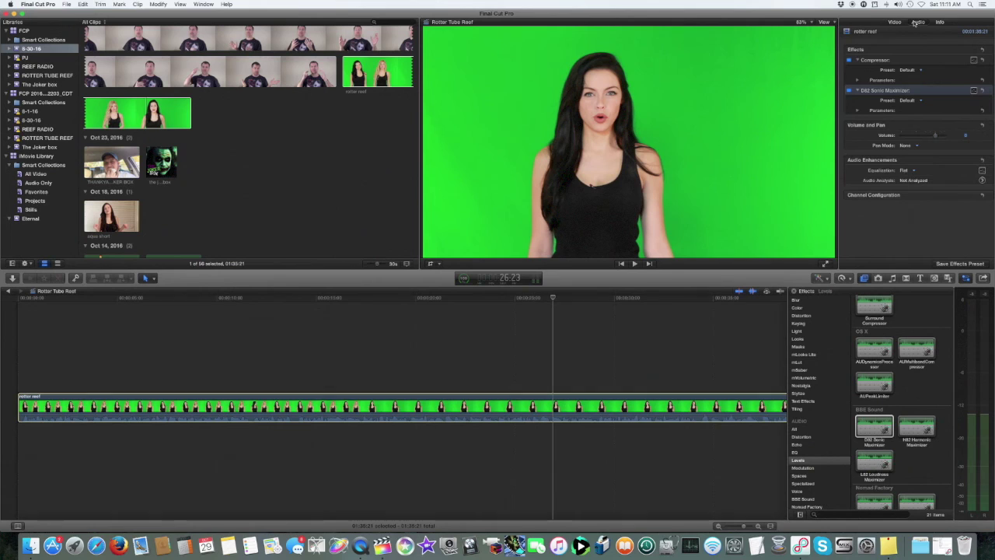
pyautogui.click(923, 71)
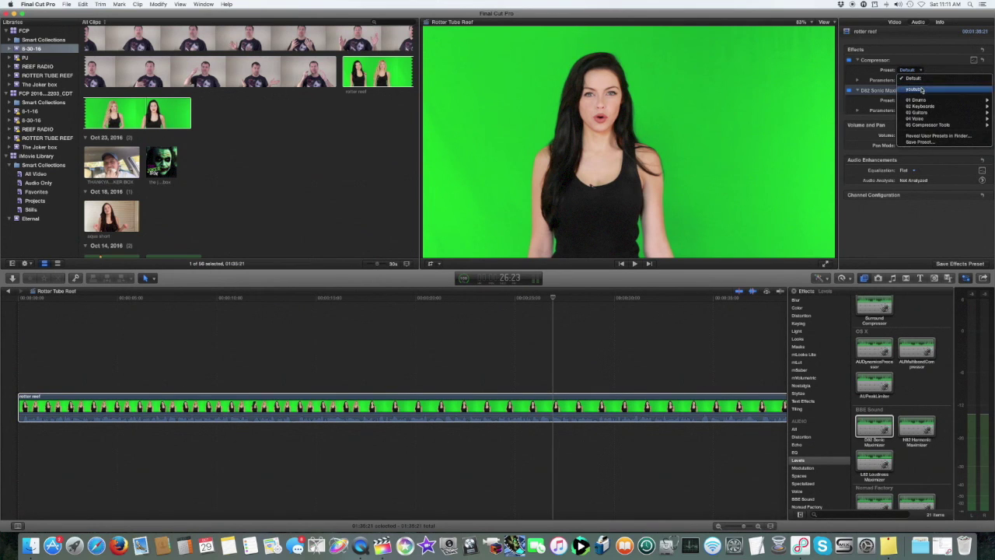
pyautogui.click(921, 91)
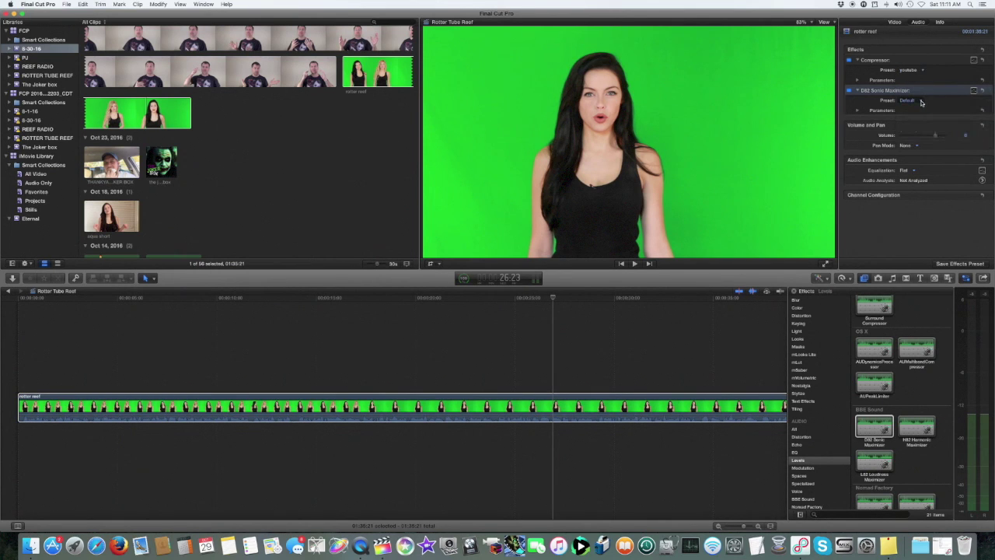
pyautogui.click(917, 101)
pyautogui.click(915, 119)
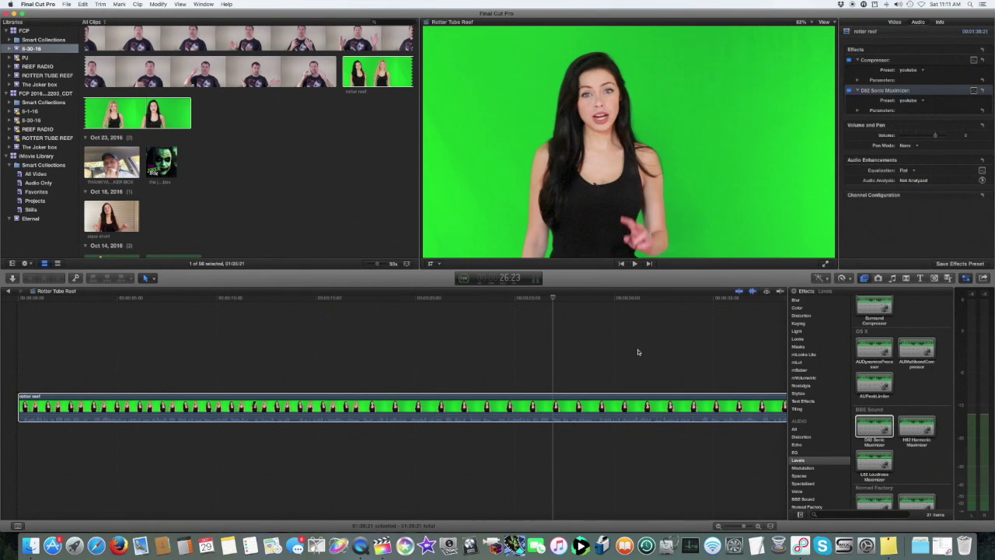
pyautogui.click(518, 422)
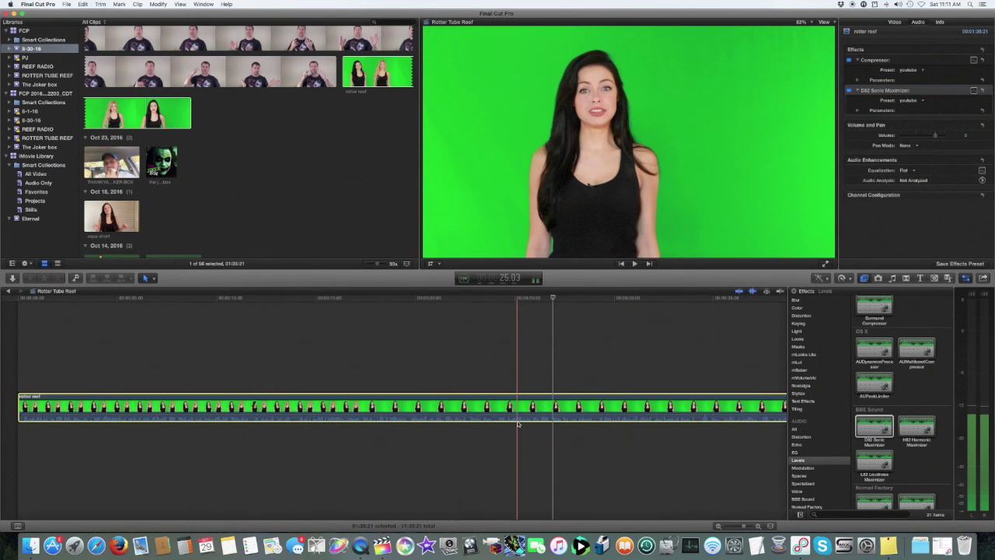
# Play back the rotter reef clip from around 17:15 to check its sound.
pyautogui.click(368, 299)
pyautogui.press('space')
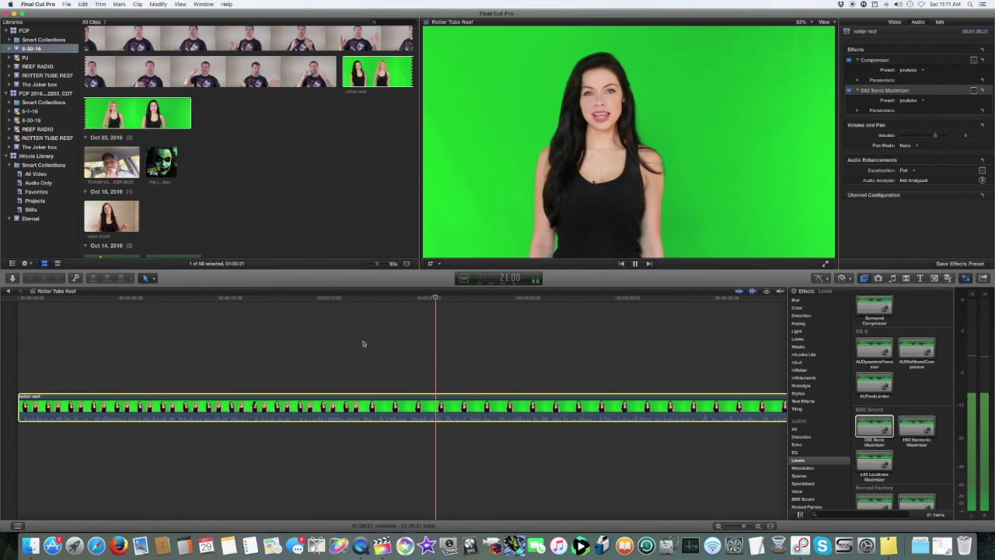
pyautogui.press('space')
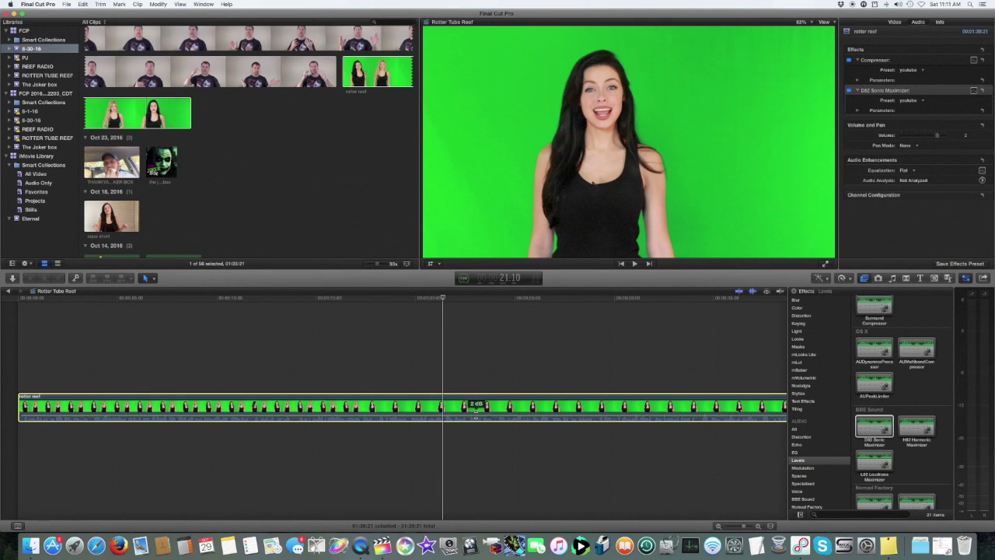
pyautogui.press('space')
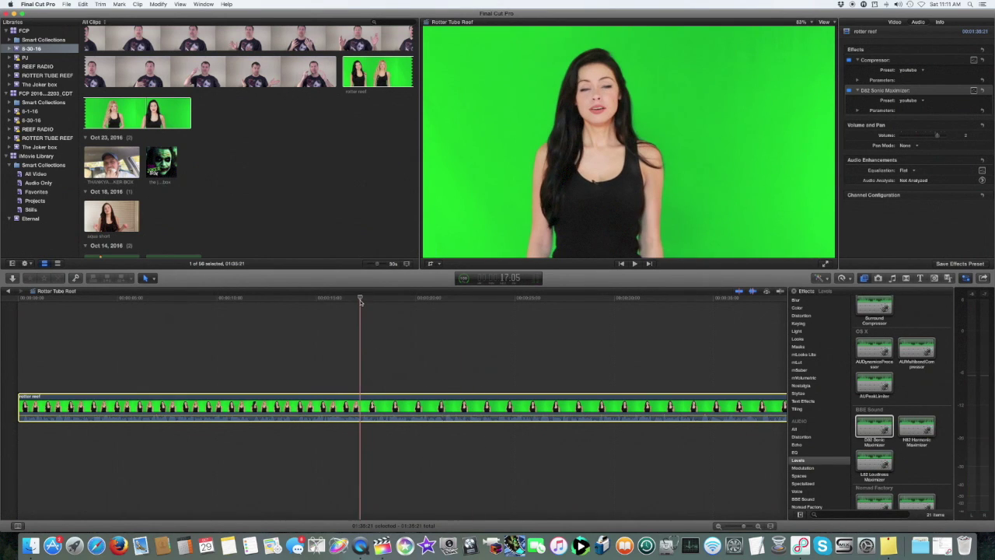
pyautogui.press('space')
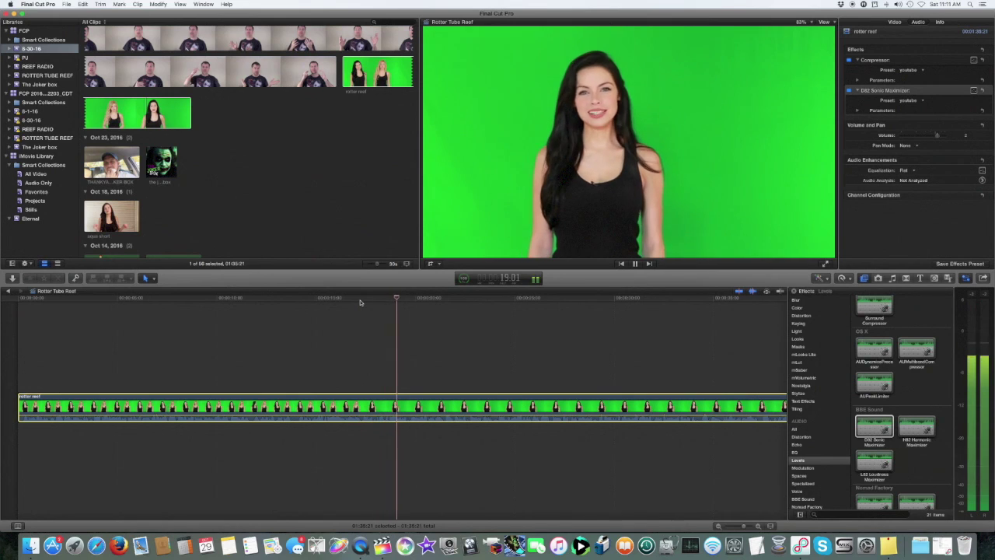
# Raise the clip's volume about 2 dB and replay earlier and later sections to hear it.
pyautogui.moveTo(471, 416); pyautogui.dragTo(470, 417)
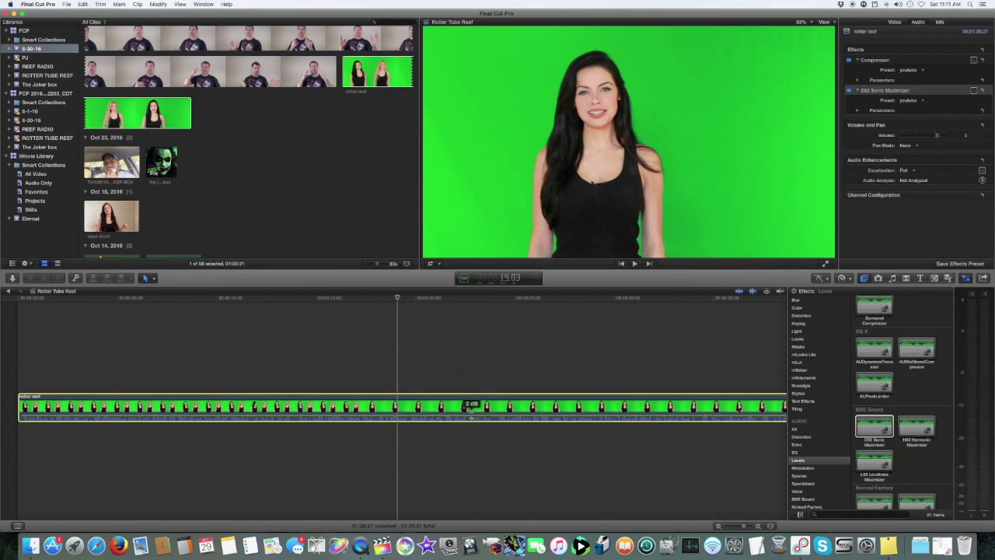
pyautogui.click(355, 300)
pyautogui.press('space')
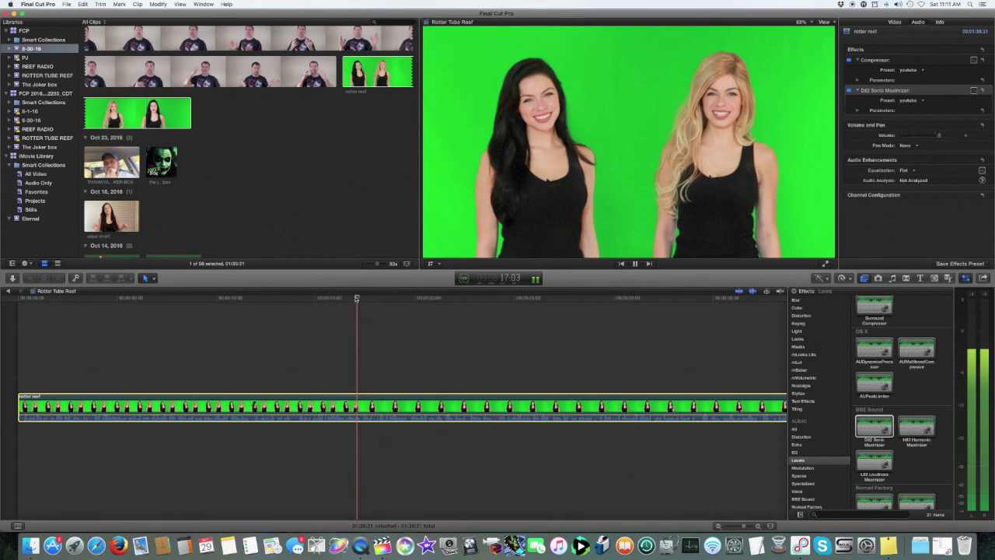
pyautogui.press('space')
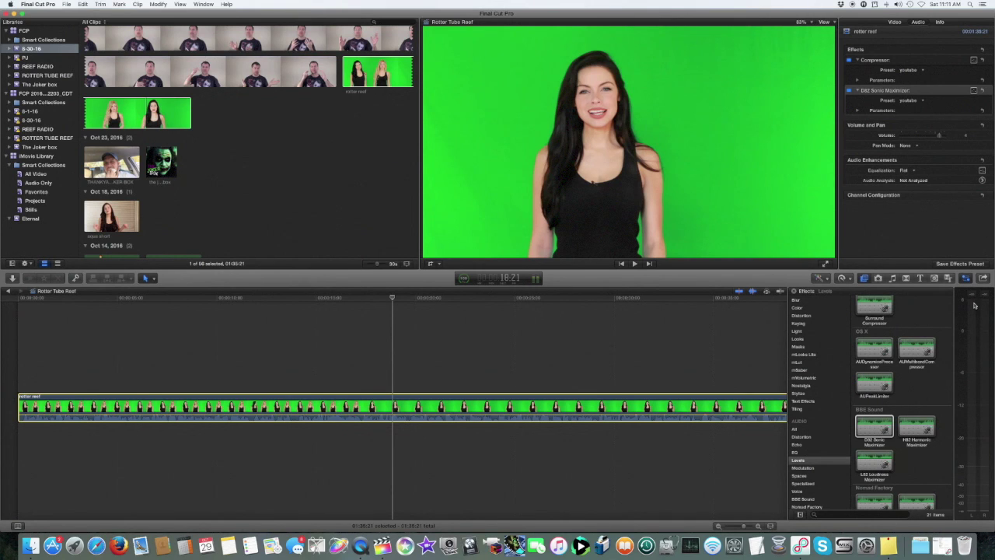
pyautogui.click(489, 342)
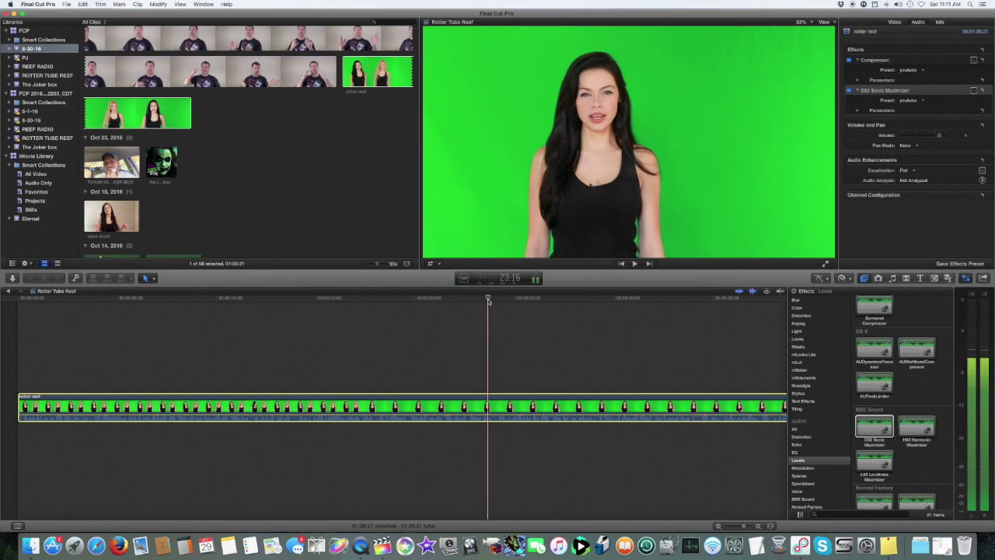
pyautogui.press('space')
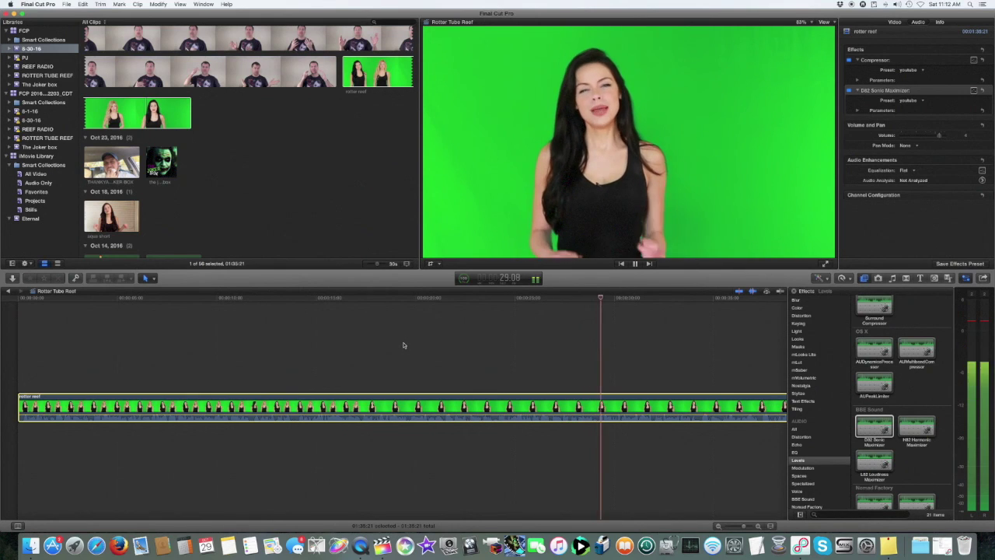
pyautogui.press('space')
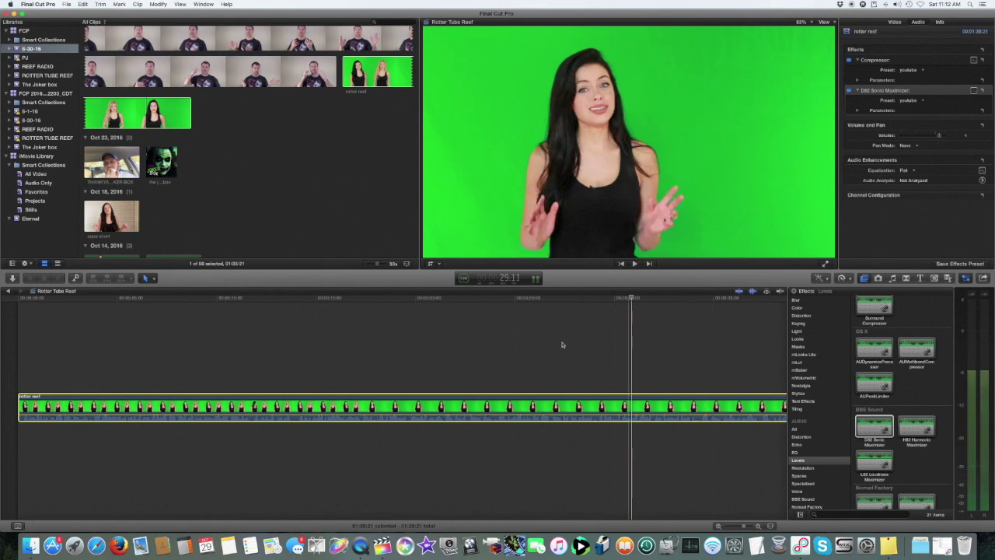
pyautogui.hscroll(-1, 536, 349)
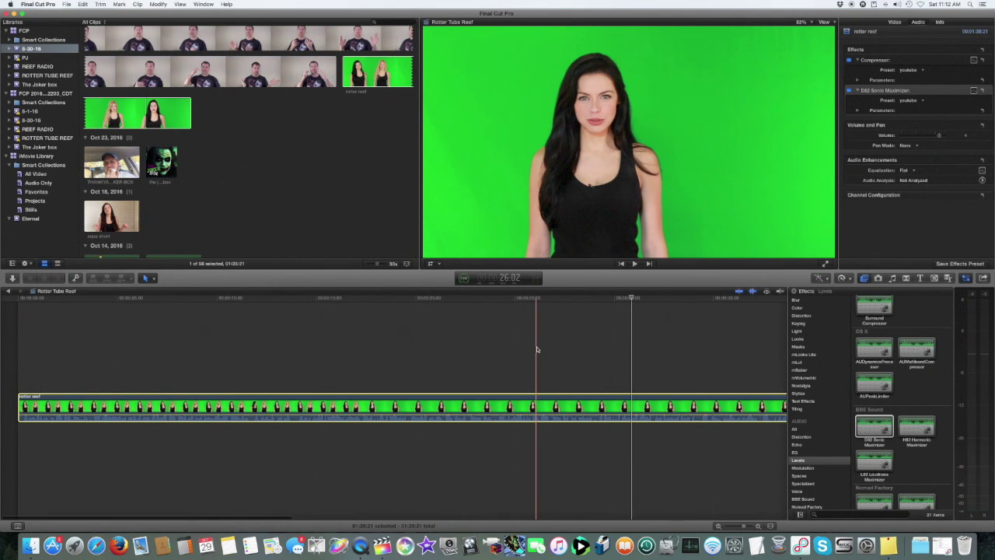
# Place the Underwater Opener generator at the start of the storyline, ahead of the rotter reef clip.
pyautogui.click(934, 278)
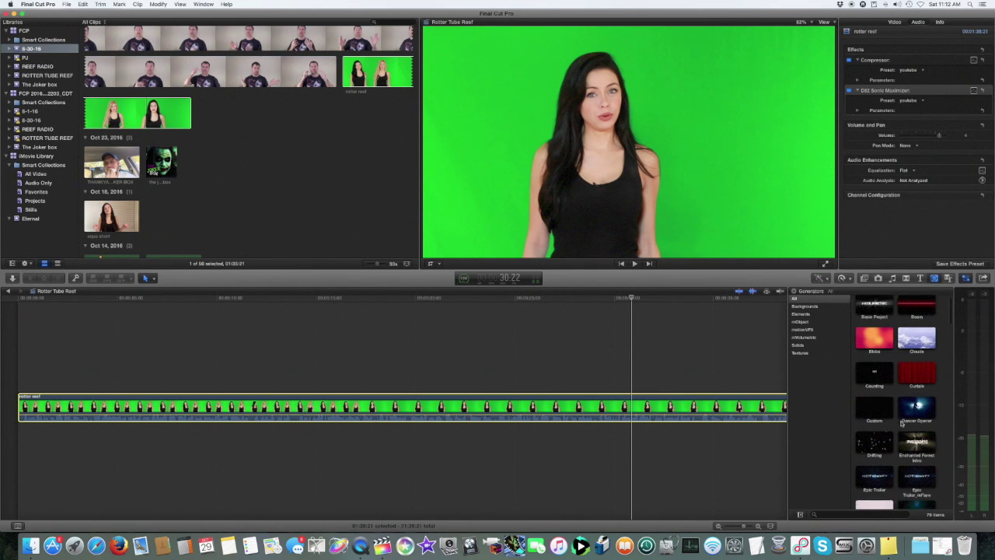
pyautogui.scroll(-5, 902, 423)
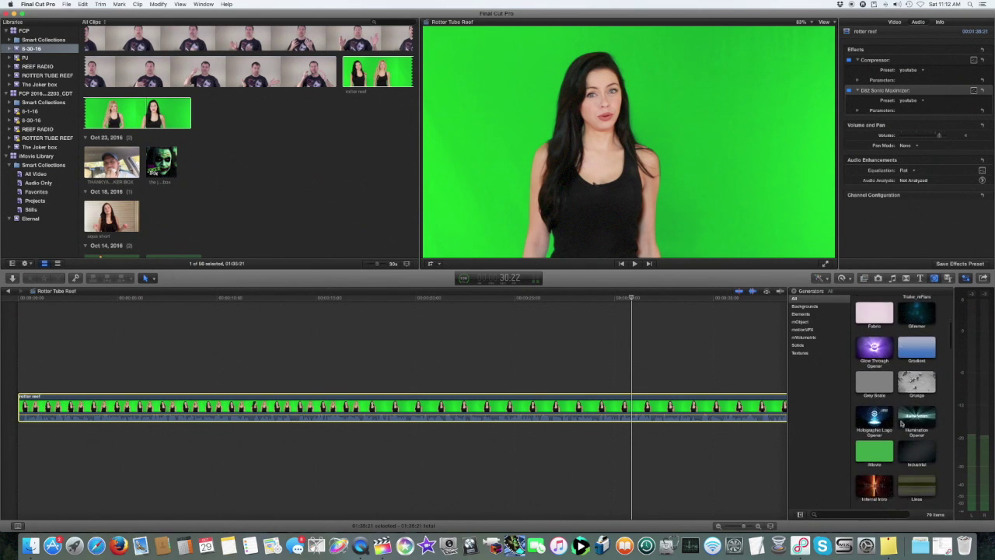
pyautogui.scroll(-6, 902, 423)
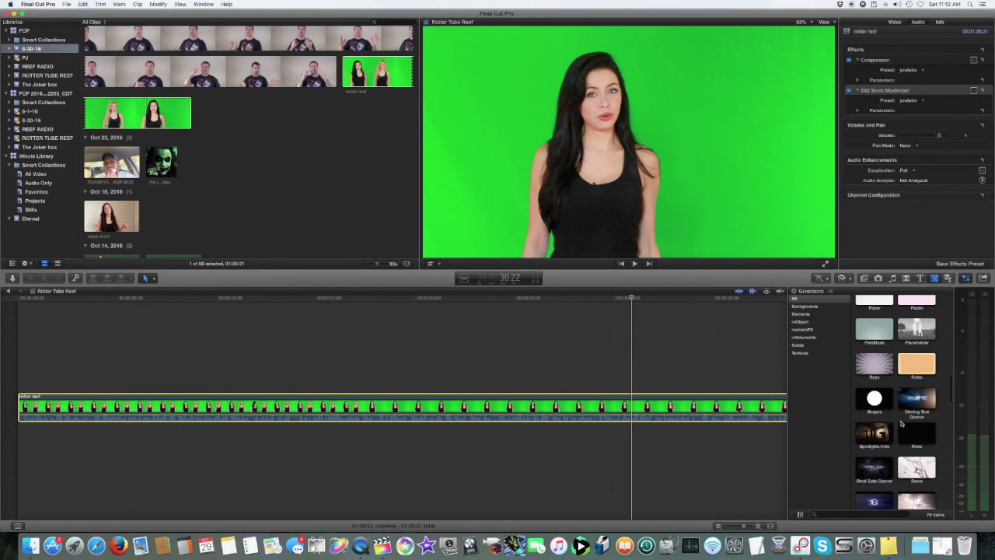
pyautogui.scroll(-6, 902, 423)
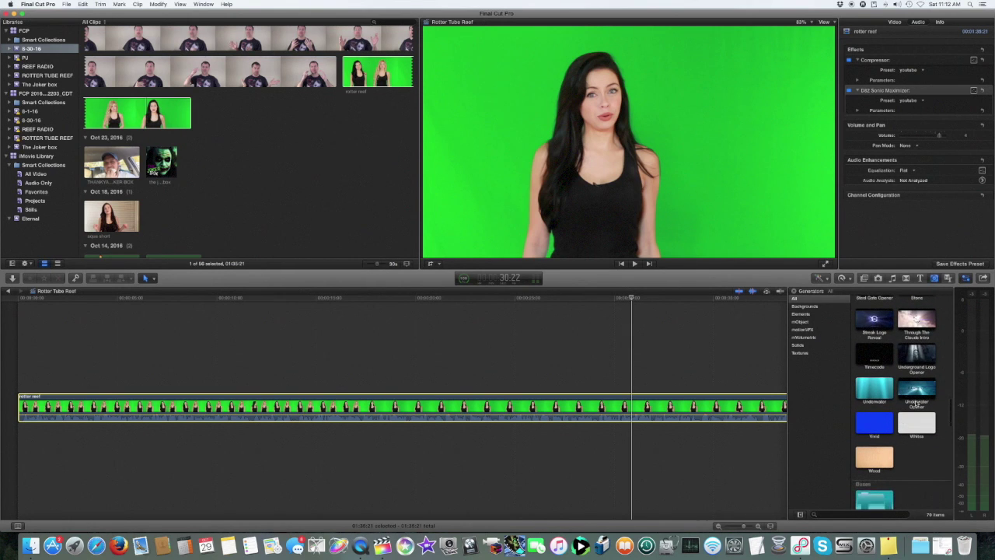
pyautogui.click(911, 389)
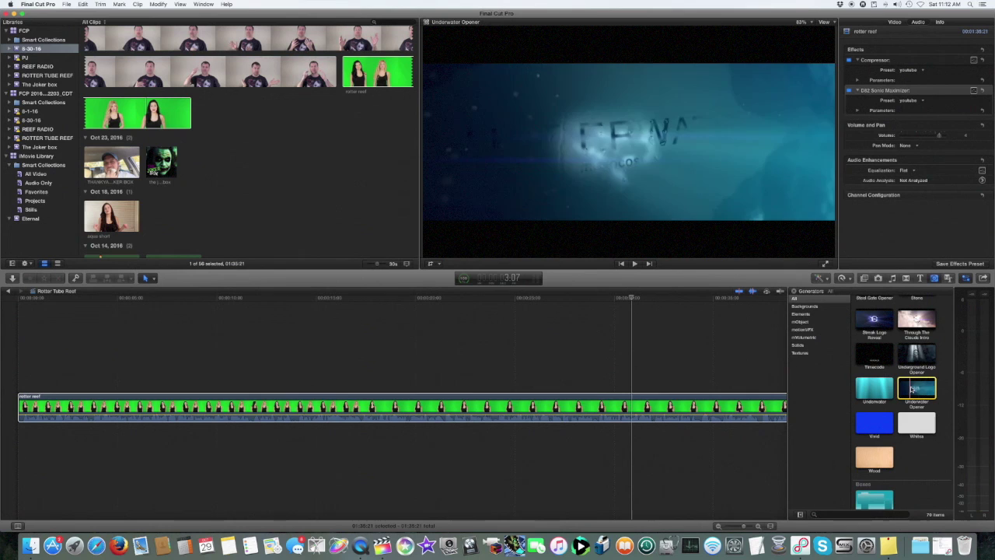
pyautogui.moveTo(904, 388); pyautogui.dragTo(395, 410)
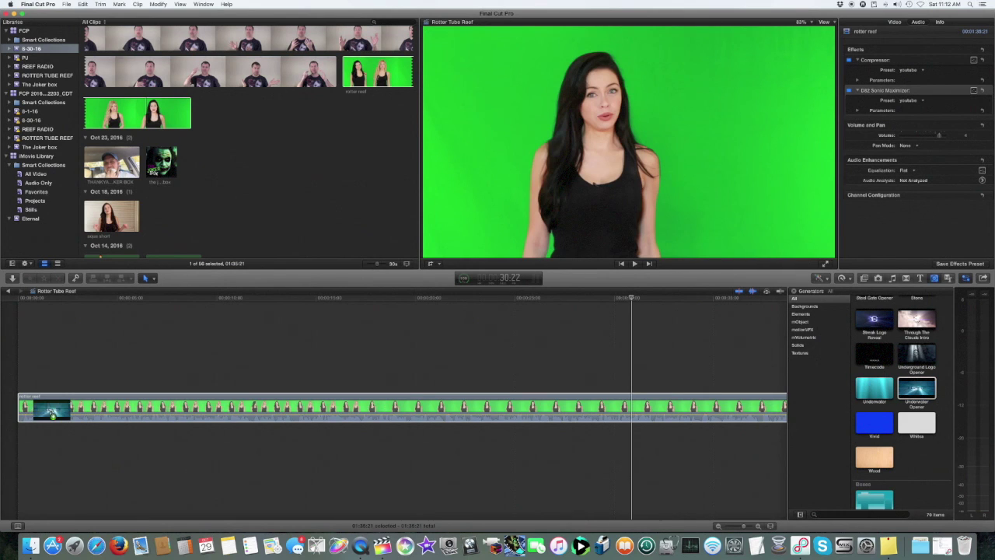
pyautogui.moveTo(27, 410); pyautogui.dragTo(27, 410)
# Enter title 'Rotter Tube Reef' and subtitle 'Saltwater Aquarium Care', then preview the opener.
pyautogui.press('space')
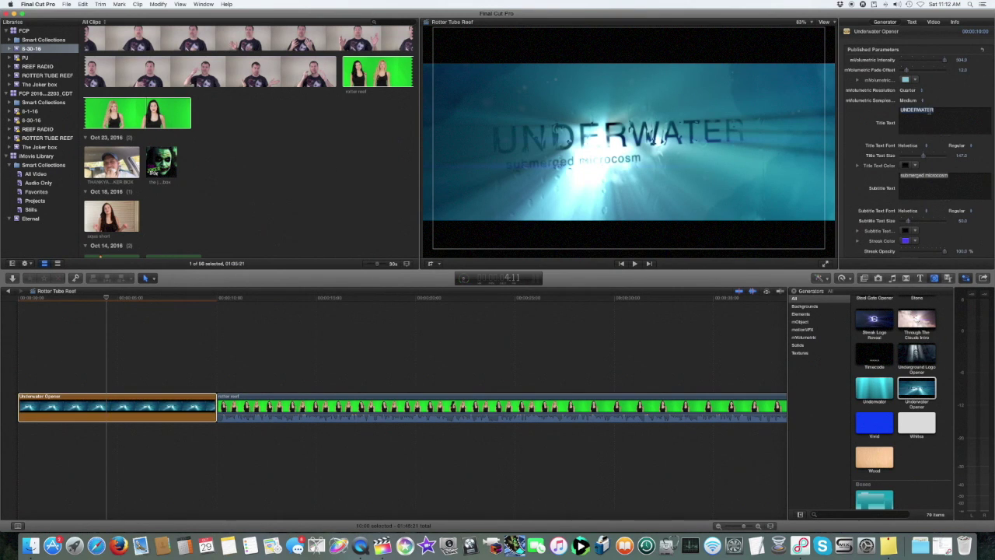
pyautogui.write('Rotter')
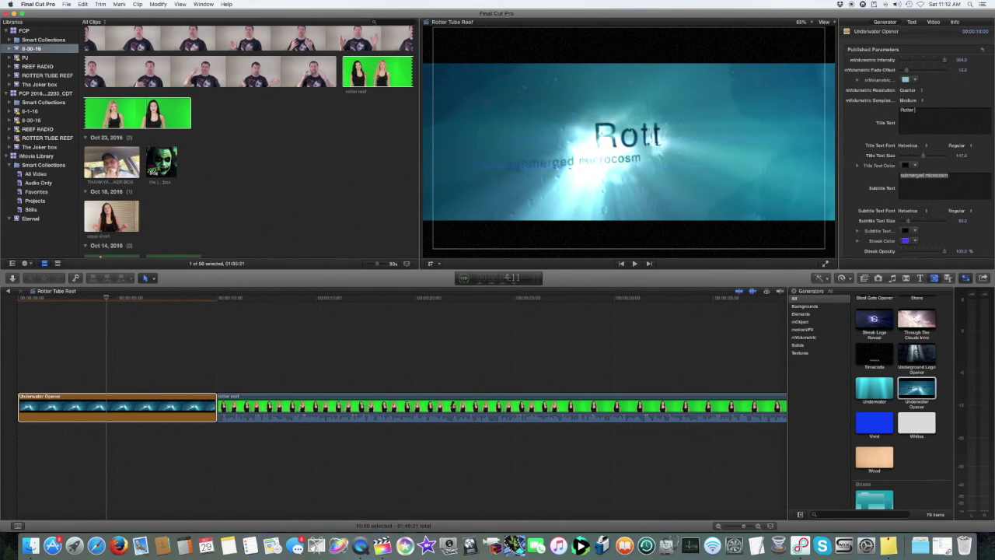
pyautogui.write(' Tube Reef')
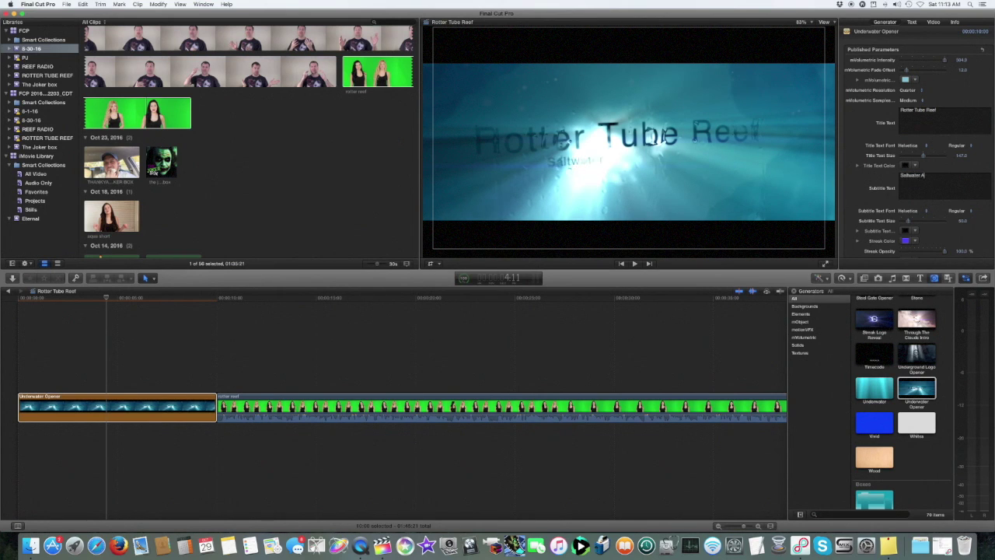
pyautogui.write('arium Care')
pyautogui.press('space')
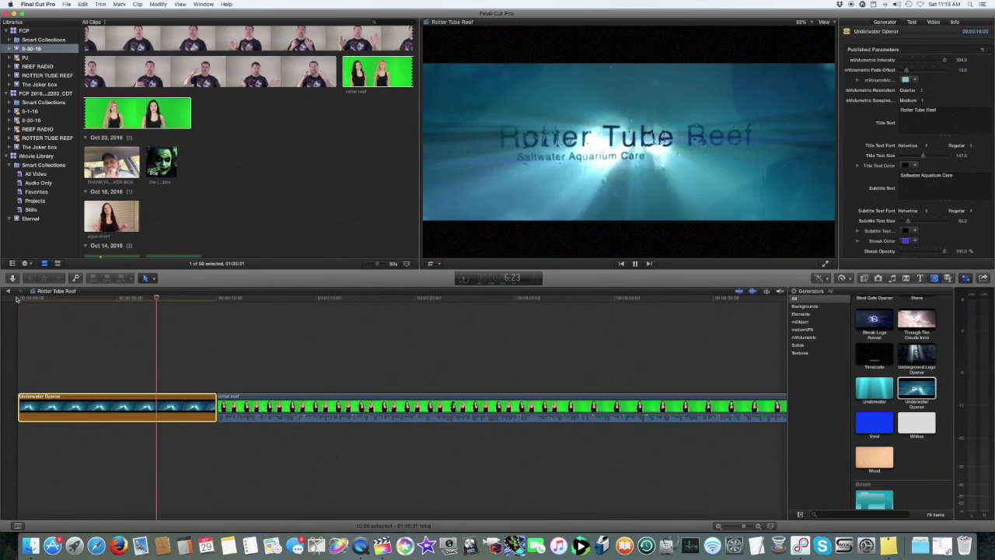
pyautogui.press('space')
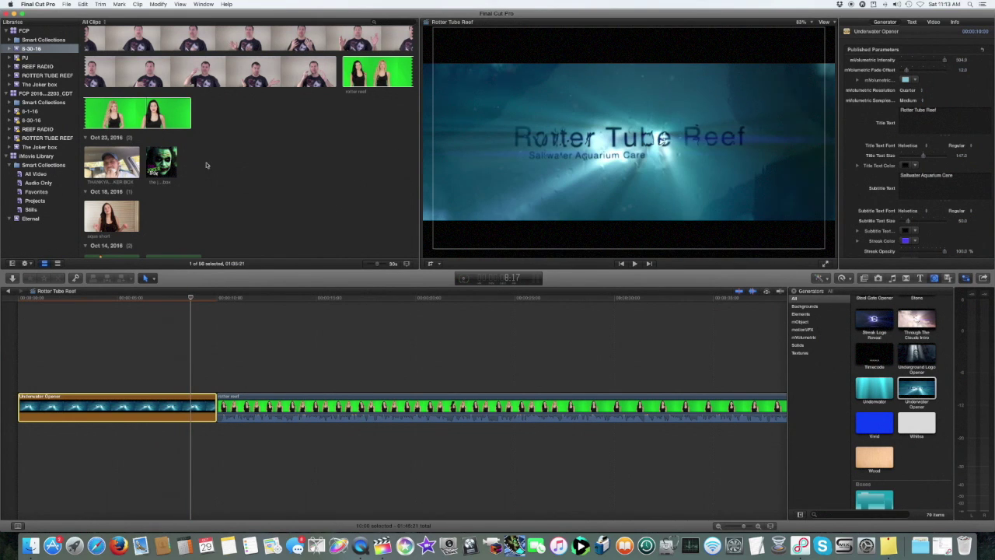
# Connect the Fiverr gig music clip from the FCP library beneath the opener and play it back.
pyautogui.scroll(-5, 231, 167)
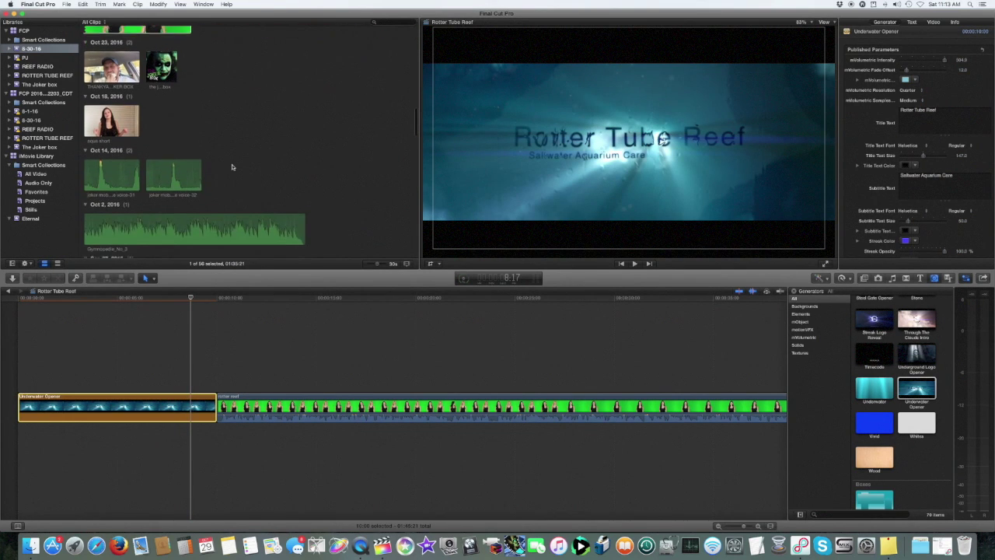
pyautogui.scroll(-5, 332, 183)
pyautogui.press('Up')
pyautogui.press('Up')
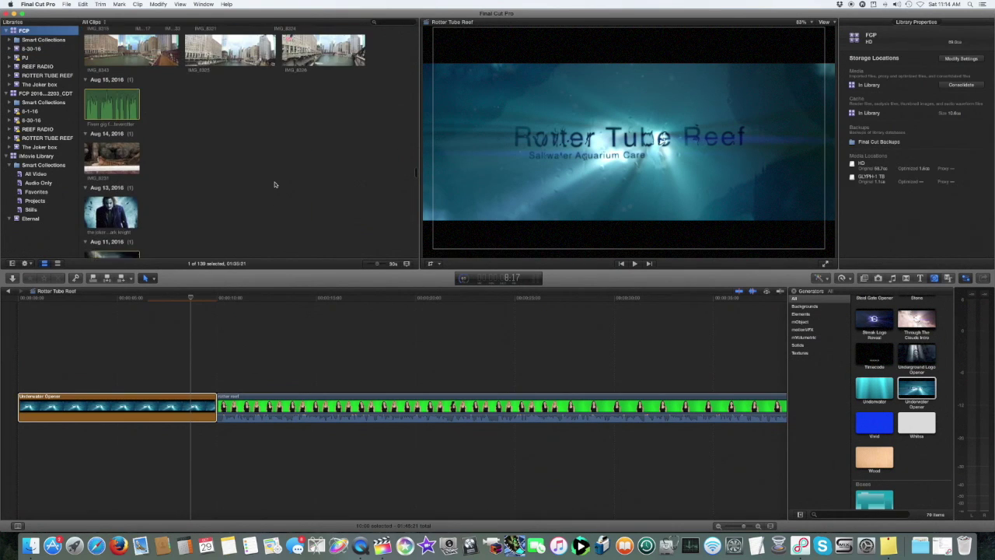
pyautogui.click(112, 146)
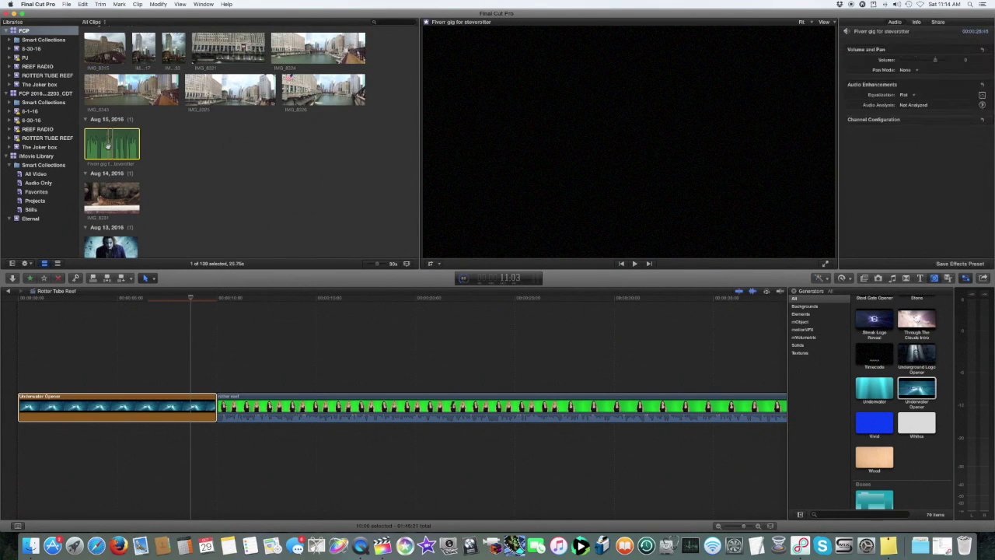
pyautogui.moveTo(109, 146); pyautogui.dragTo(44, 453)
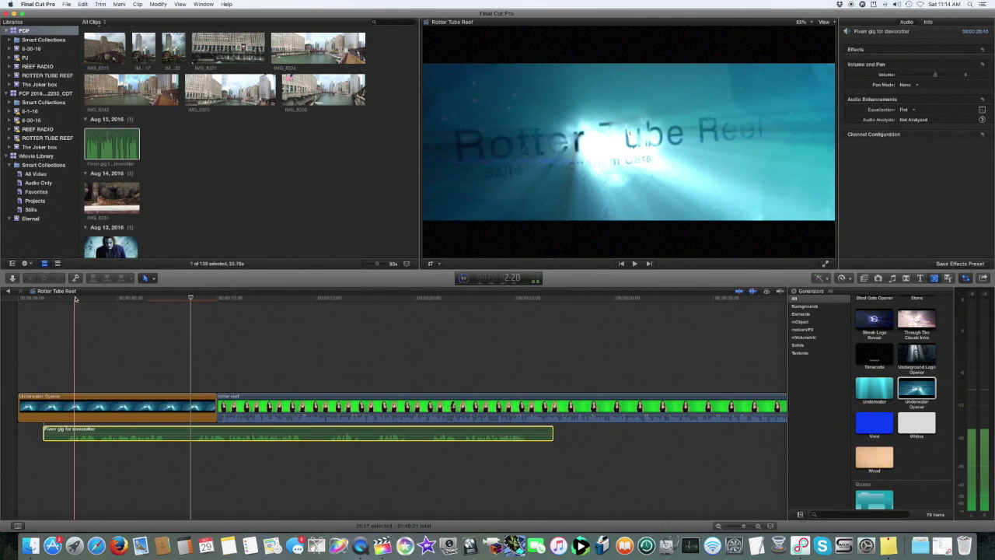
pyautogui.press('space')
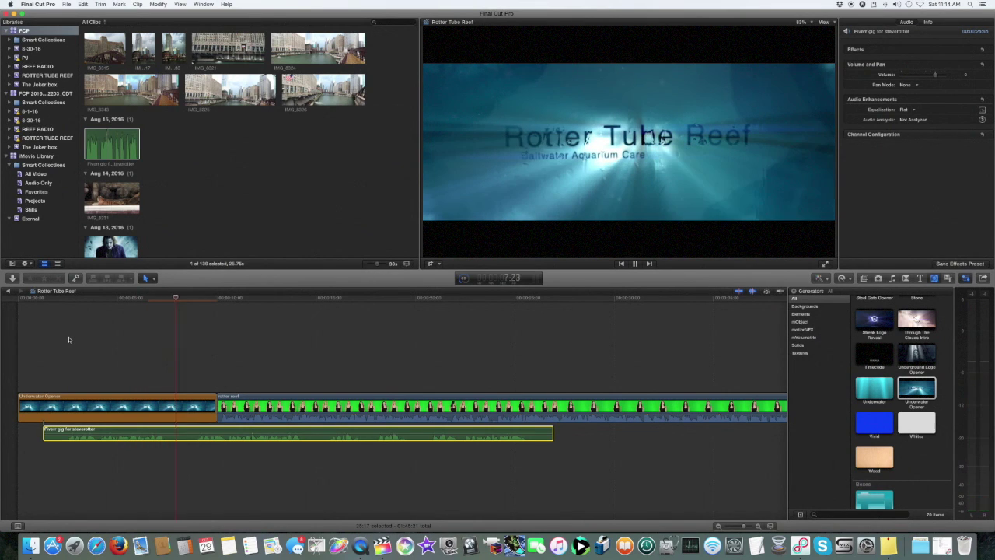
pyautogui.press('space')
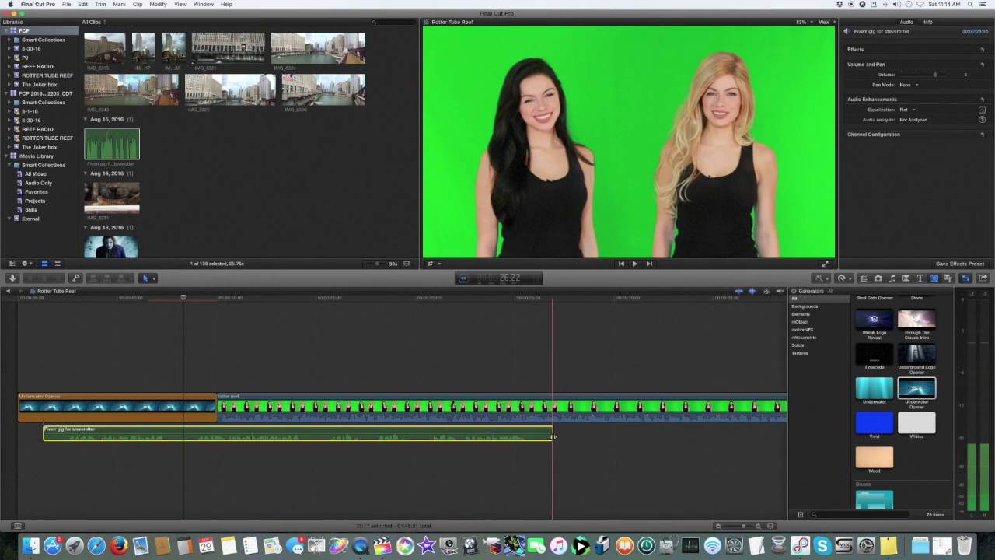
# Trim the Fiverr gig music's end back toward the opener and replay its ending zoomed in.
pyautogui.moveTo(552, 440); pyautogui.dragTo(178, 439)
pyautogui.press('super+equal')
pyautogui.press('super+equal')
pyautogui.press('super+equal')
pyautogui.press('super+equal')
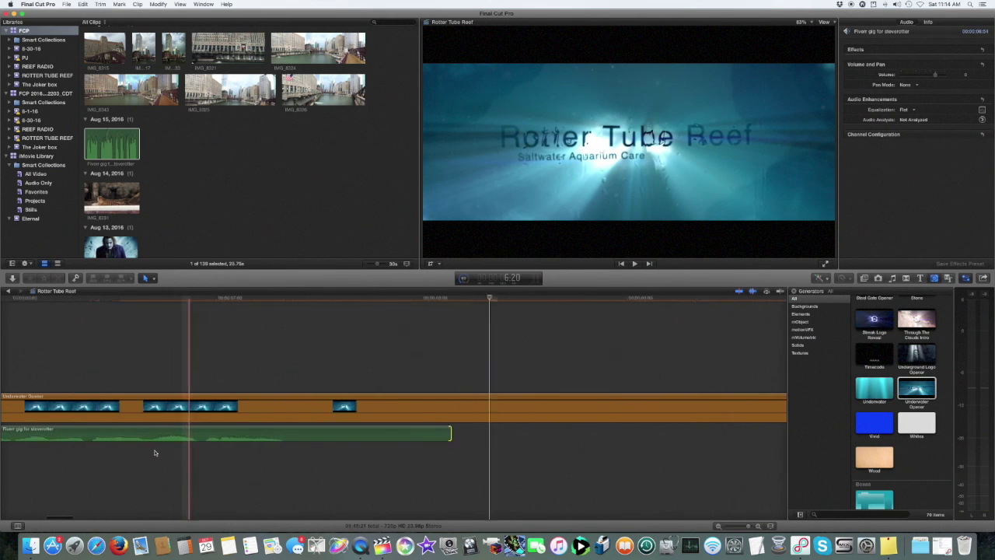
pyautogui.hscroll(5, 498, 328)
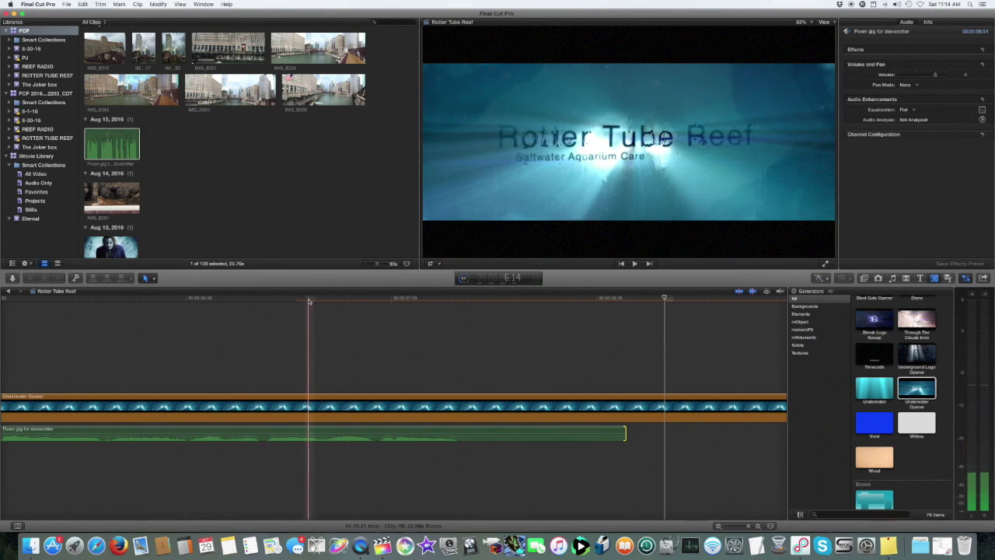
pyautogui.press('space')
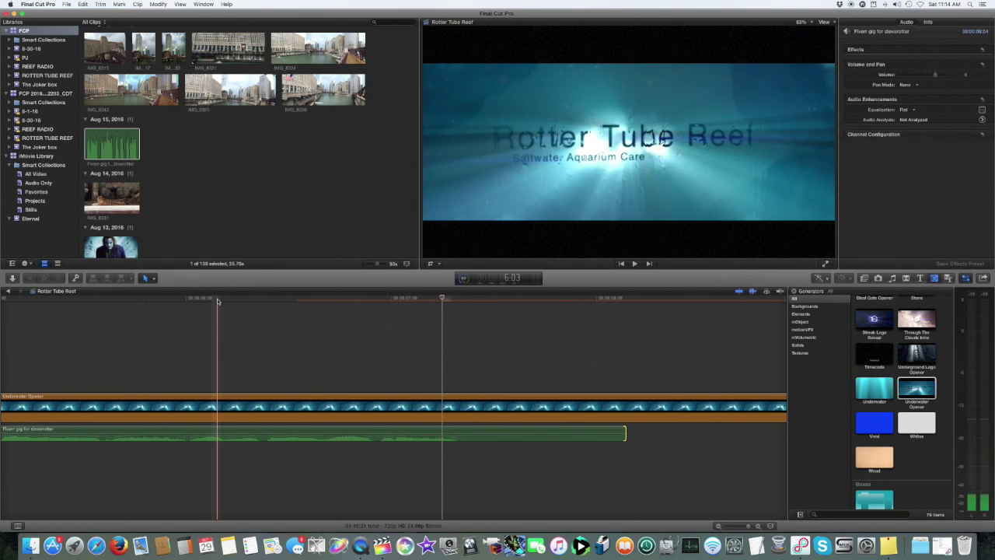
pyautogui.press('space')
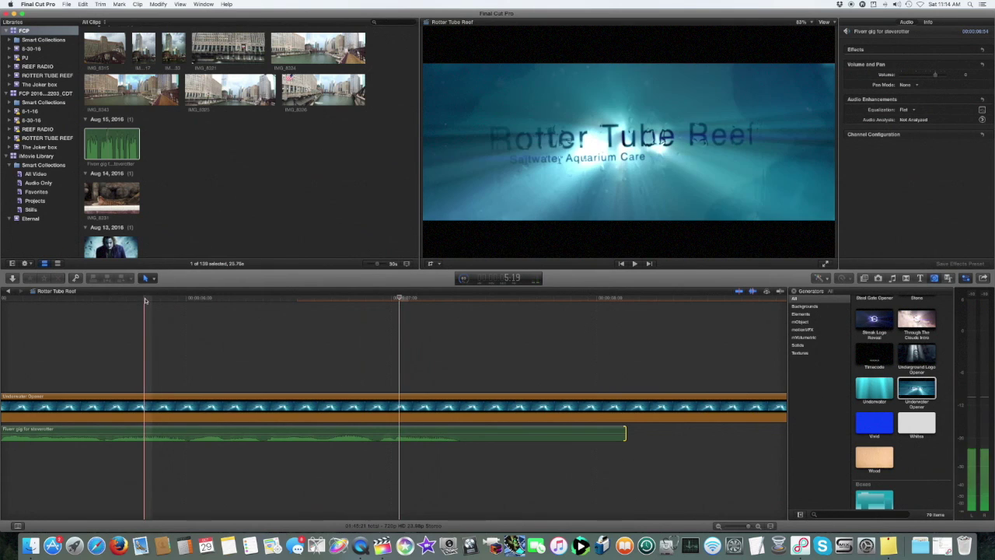
pyautogui.press('space')
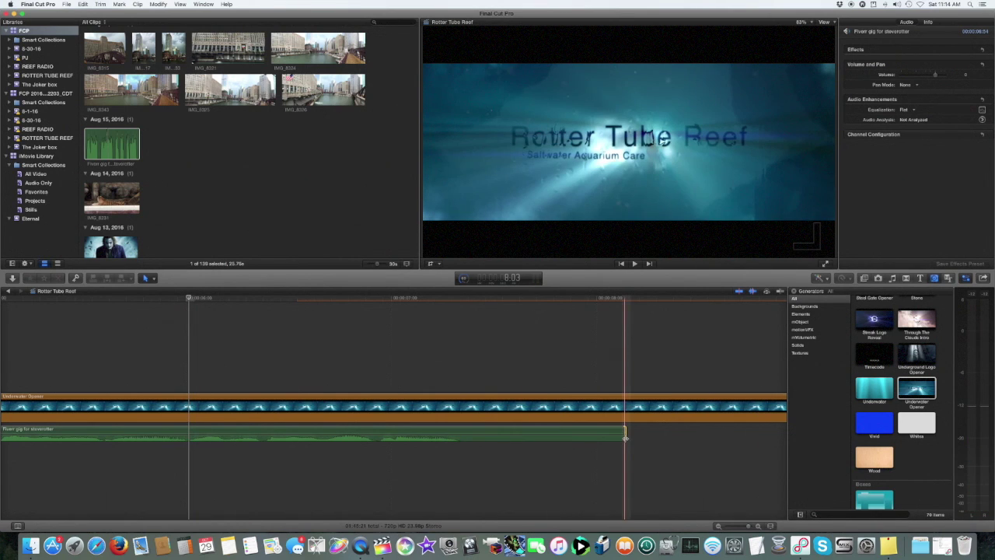
# Fine-trim the music's end, zoom back out, and shift the clip slightly later.
pyautogui.moveTo(626, 433); pyautogui.dragTo(189, 436)
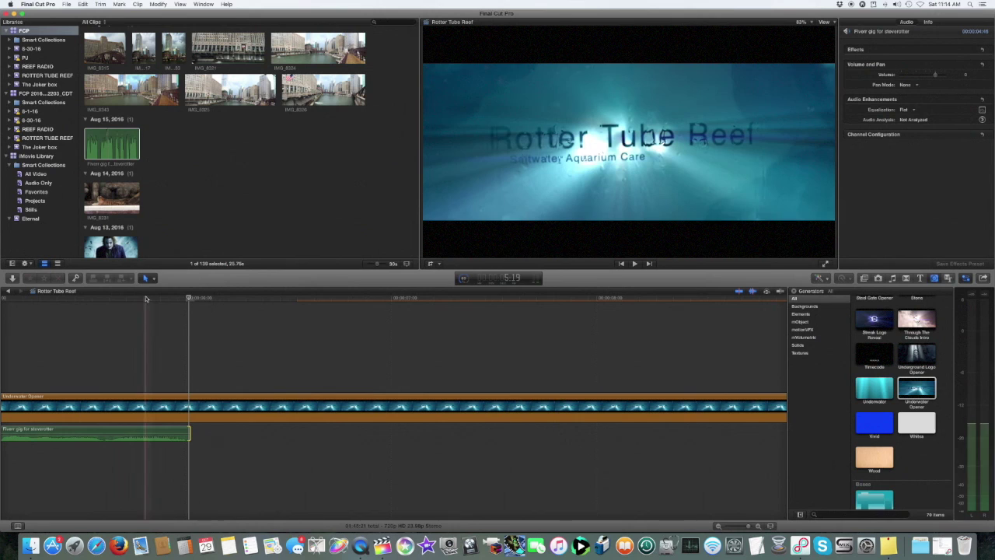
pyautogui.press('space')
pyautogui.click(146, 313)
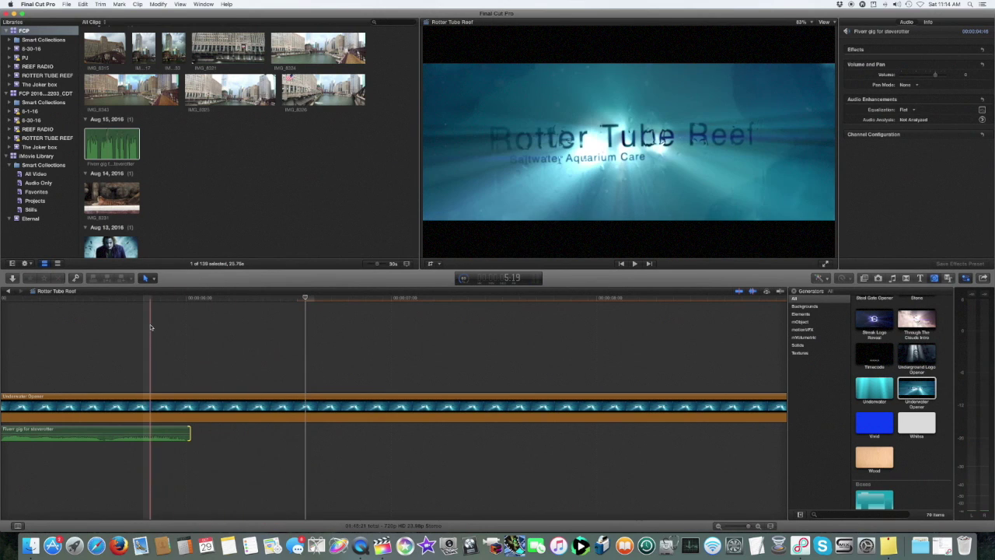
pyautogui.press('super+minus')
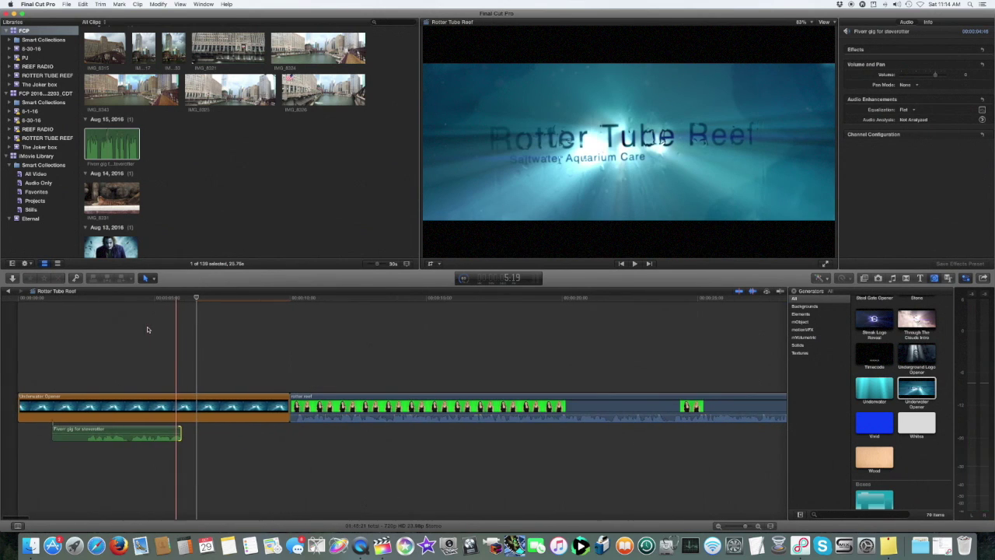
pyautogui.moveTo(123, 431); pyautogui.dragTo(135, 432)
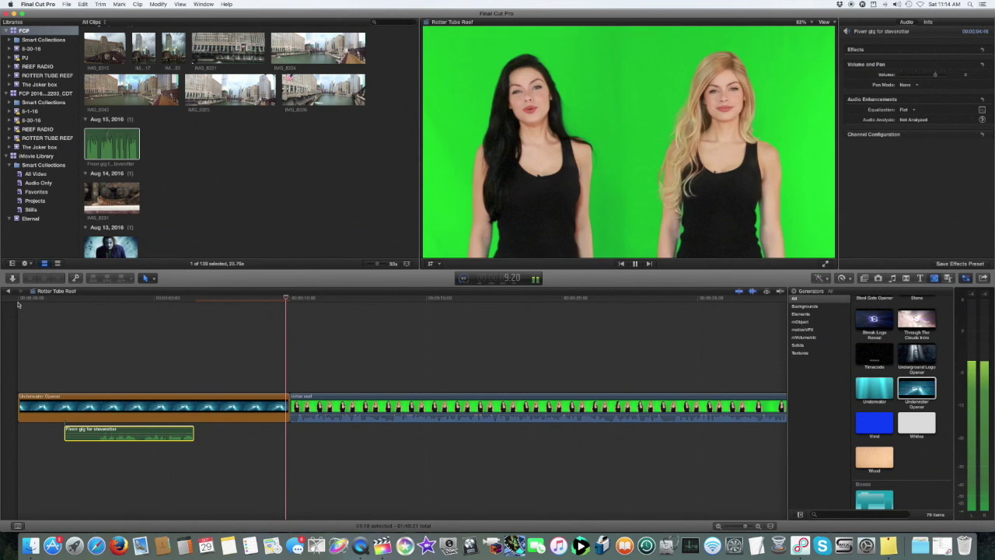
# Set the music clip's Compressor and DB2 Sonic Maximizer presets to youtube, then show the Transitions browser.
pyautogui.press('space')
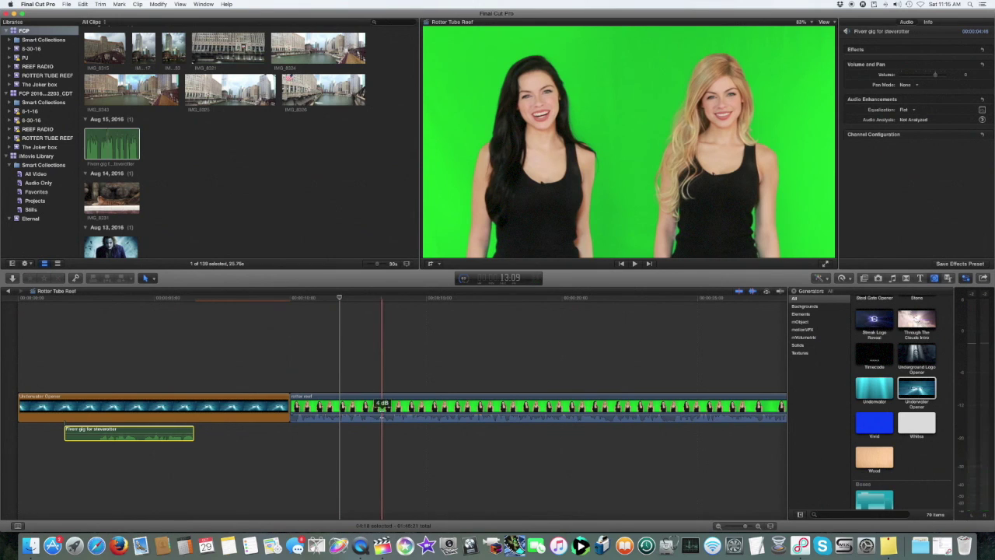
pyautogui.press('s')
pyautogui.press('s')
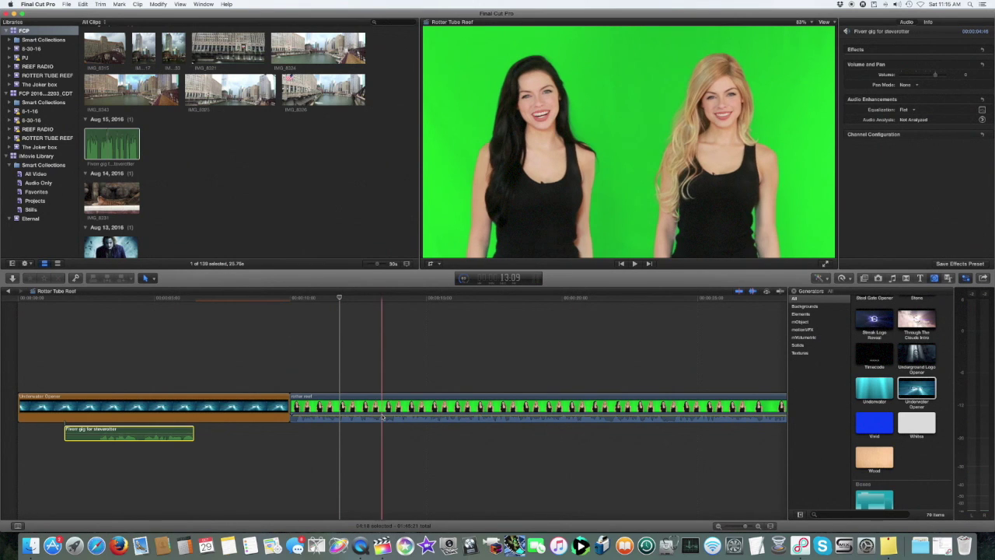
pyautogui.press('s')
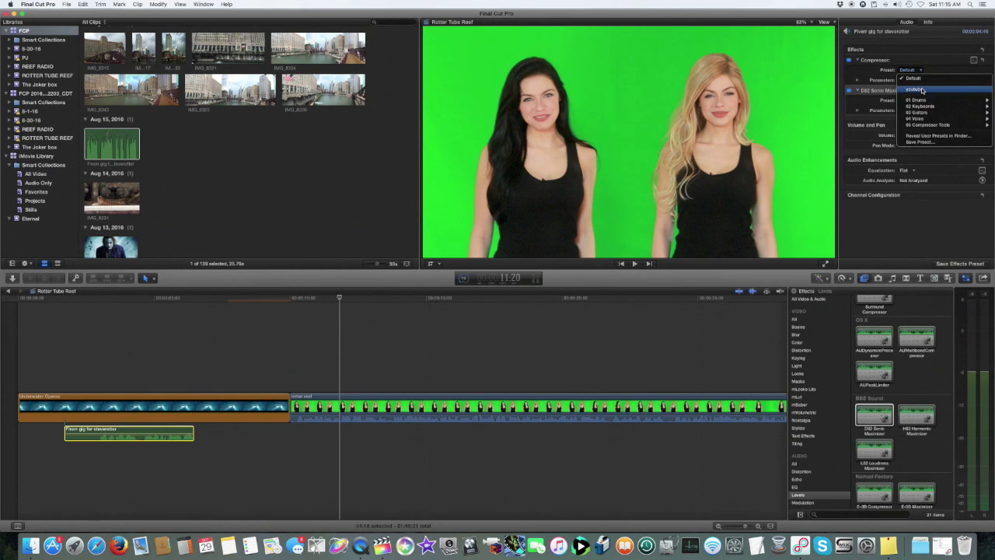
pyautogui.click(922, 91)
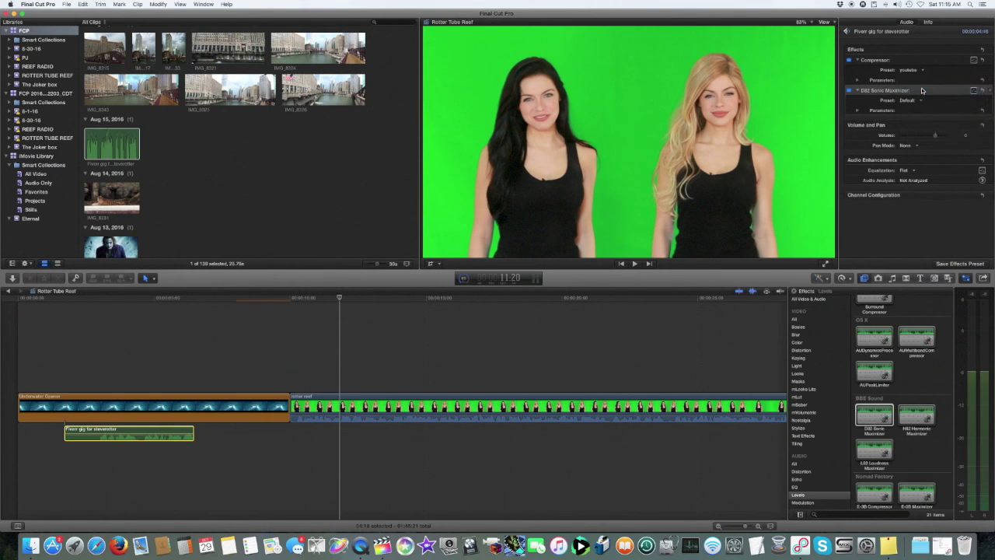
pyautogui.click(922, 101)
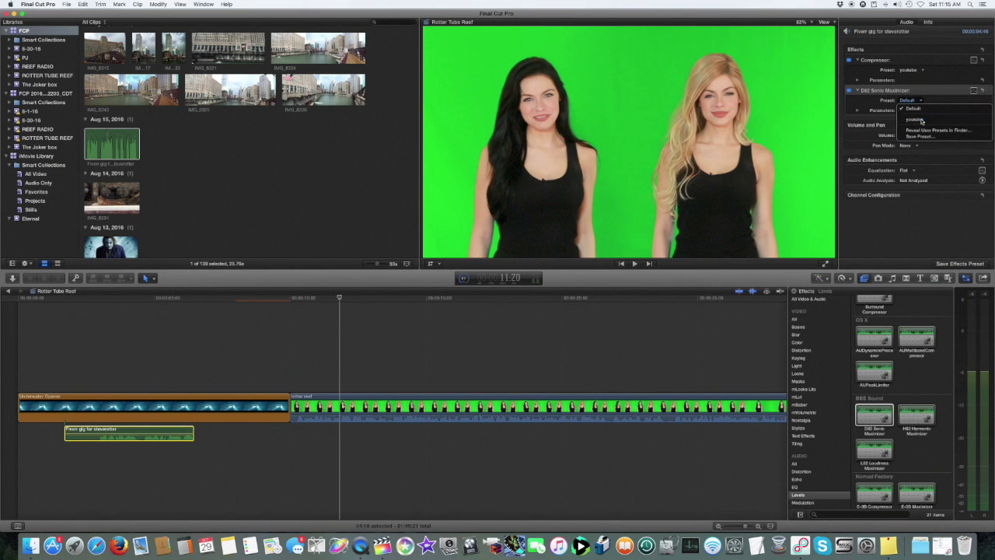
pyautogui.click(922, 118)
pyautogui.press('ctrl+super+5')
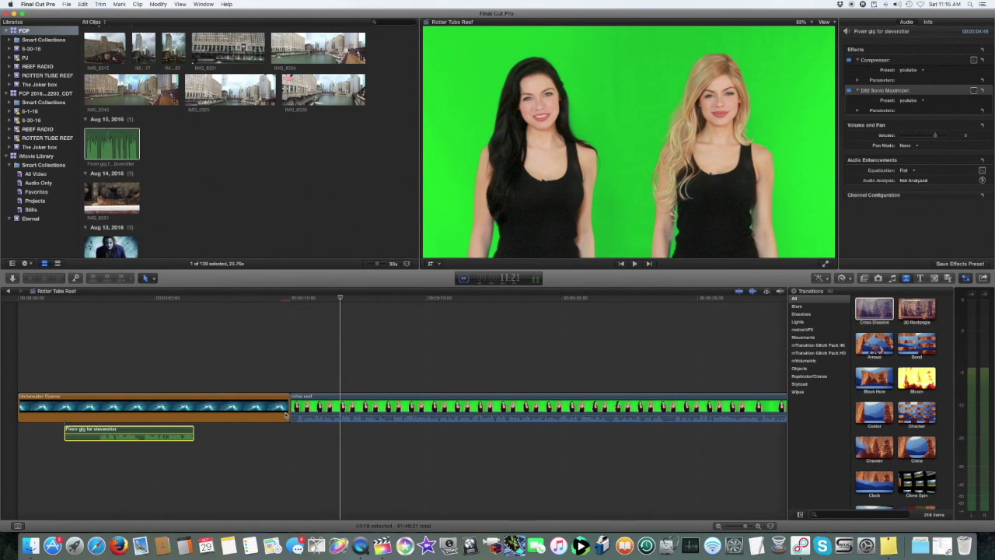
# Add a Cross Dissolve between the opener and the hosts' clip, overlapping media, and play it back.
pyautogui.moveTo(286, 416); pyautogui.dragTo(288, 414)
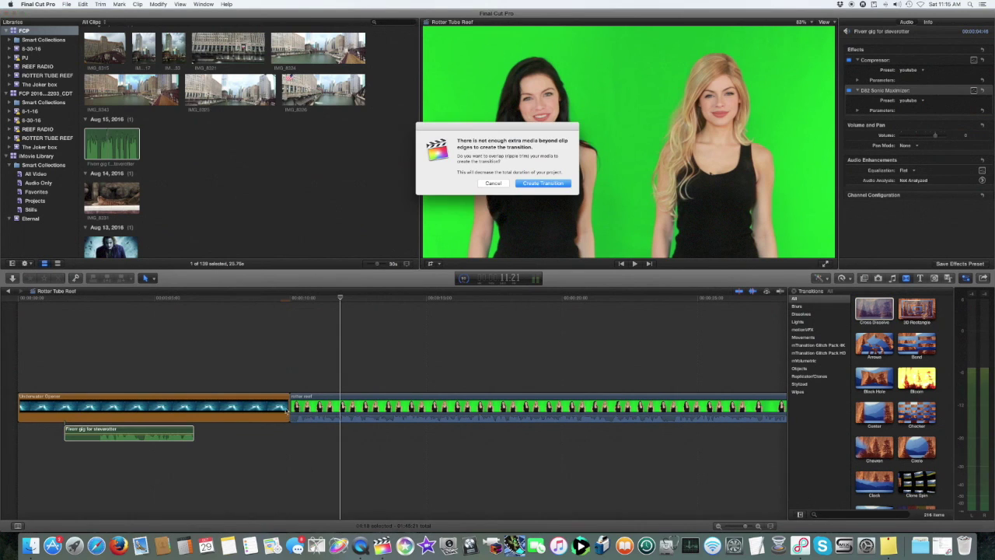
pyautogui.click(544, 184)
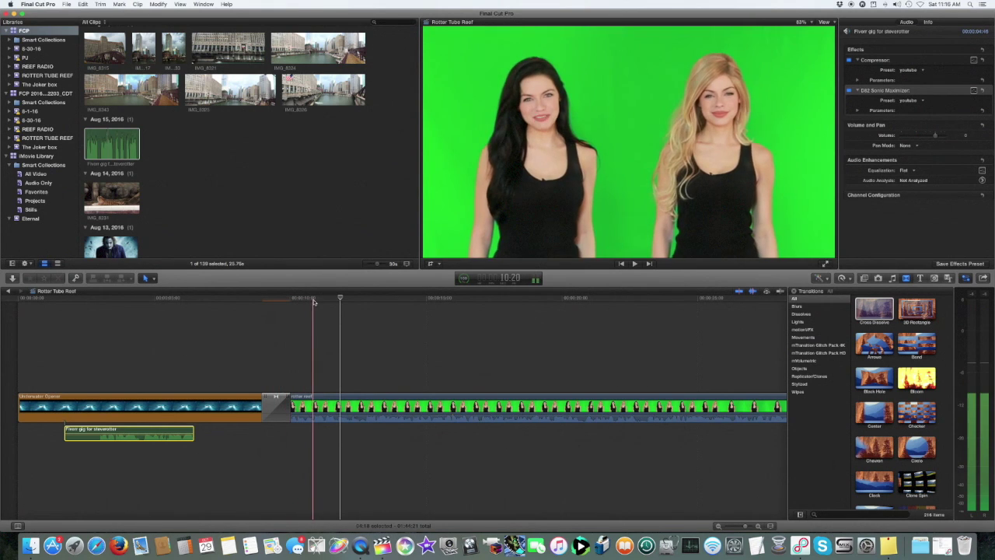
pyautogui.click(229, 299)
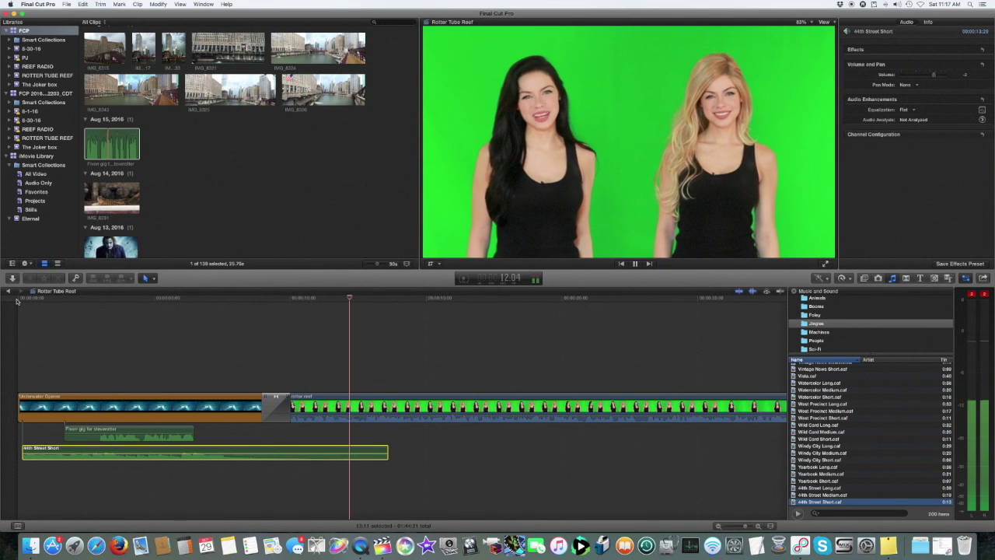
pyautogui.press('space')
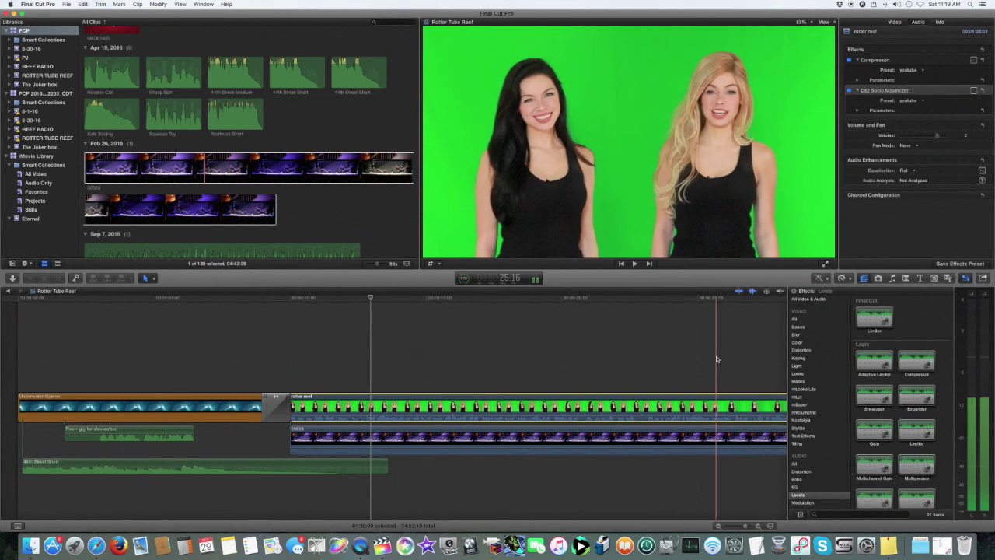
# Apply the Keyer effect from the Keying category to the green-screen rotter reef clip.
pyautogui.click(864, 279)
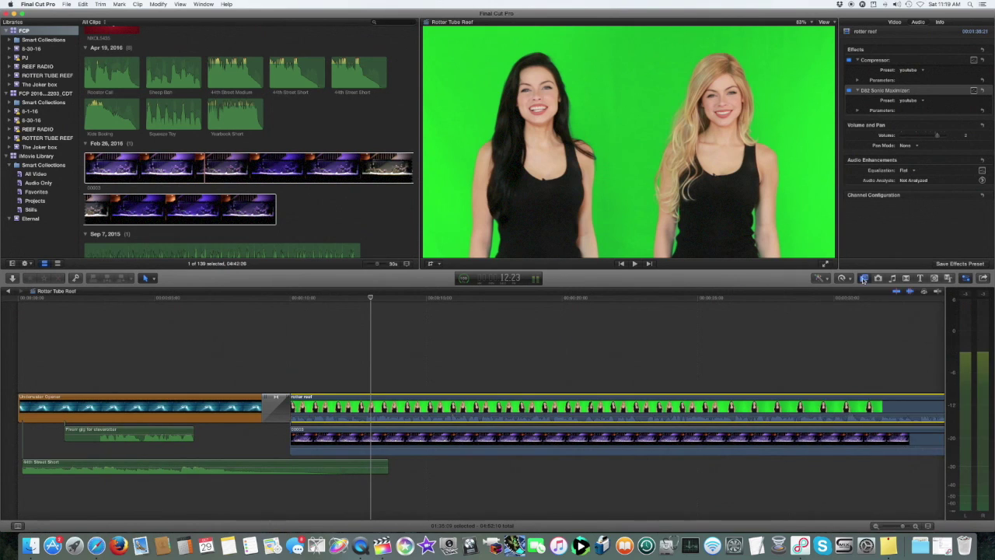
pyautogui.click(864, 278)
pyautogui.click(799, 358)
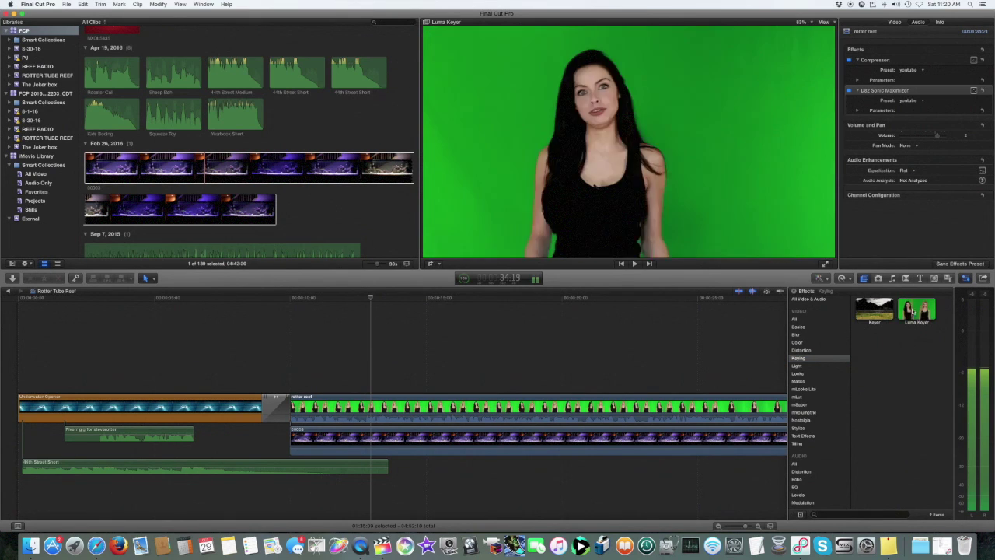
pyautogui.press('space')
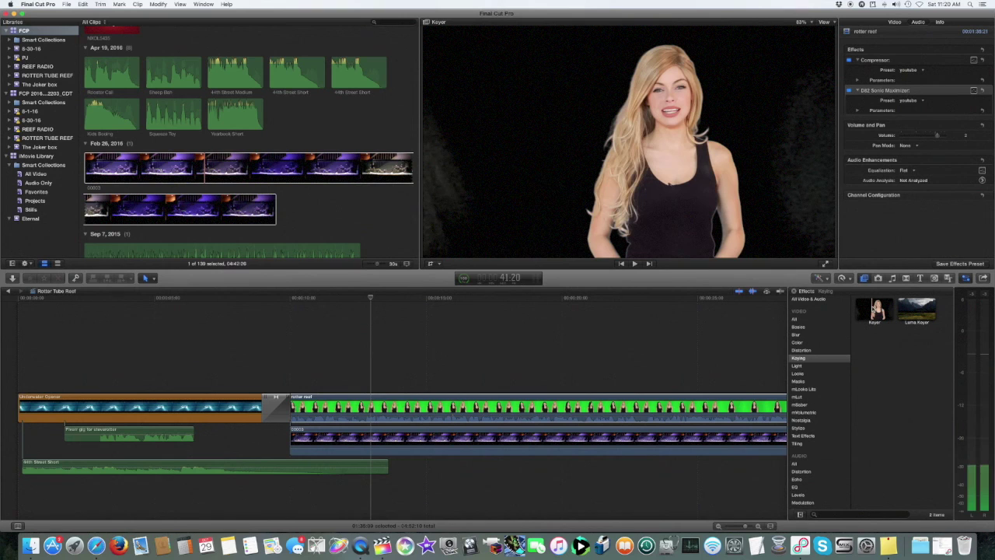
pyautogui.moveTo(869, 308); pyautogui.dragTo(426, 406)
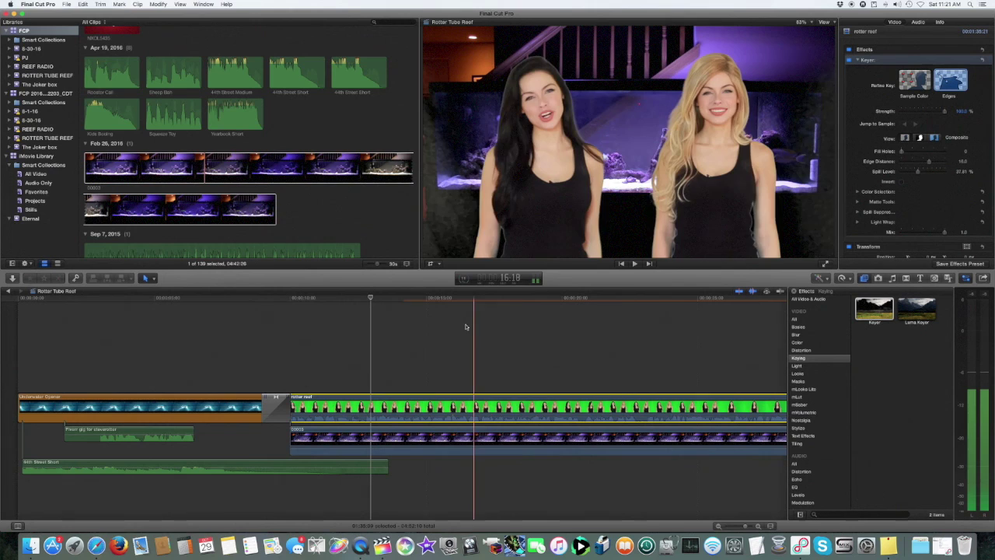
# Play back the keyed hosts' footage from an earlier point to check the green-screen key.
pyautogui.click(343, 298)
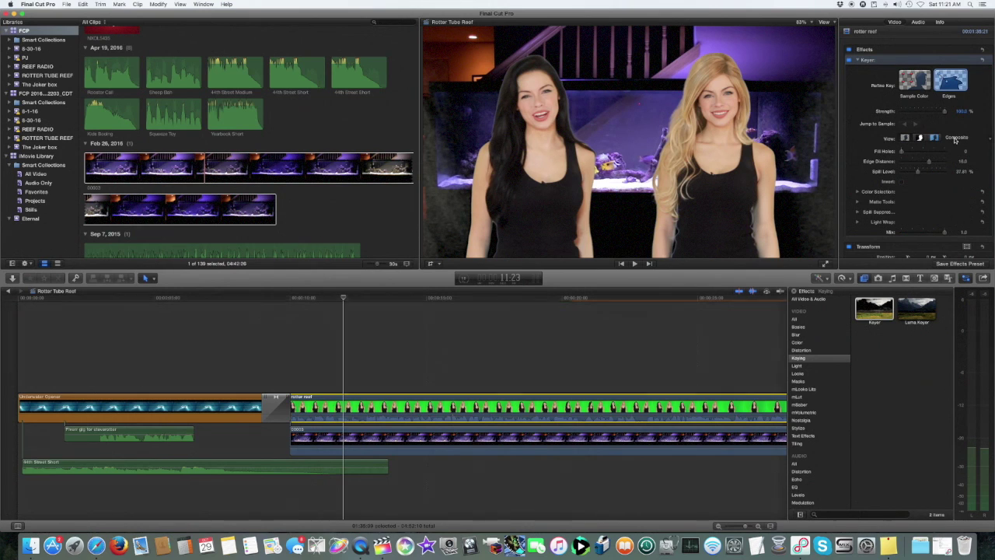
pyautogui.click(901, 181)
pyautogui.press('space')
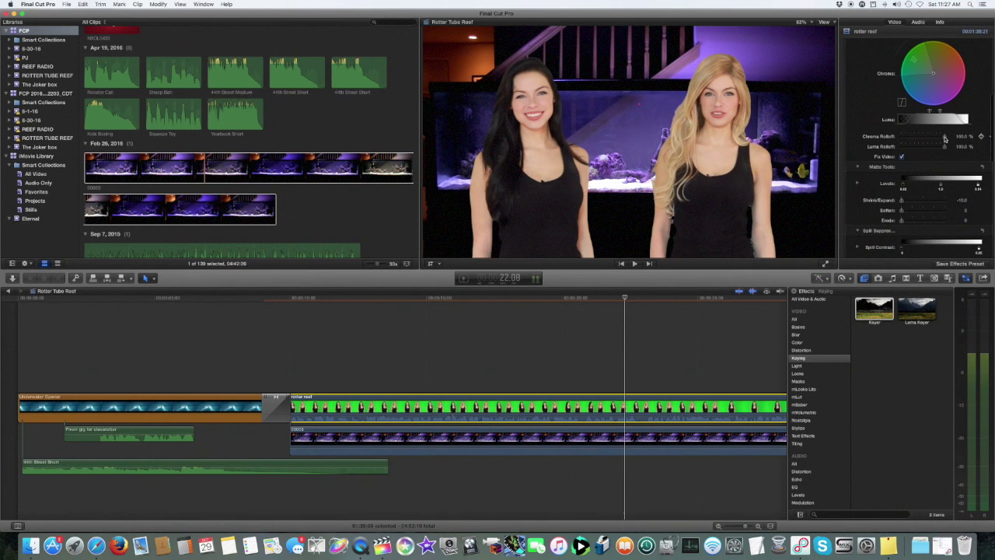
pyautogui.scroll(2, 946, 138)
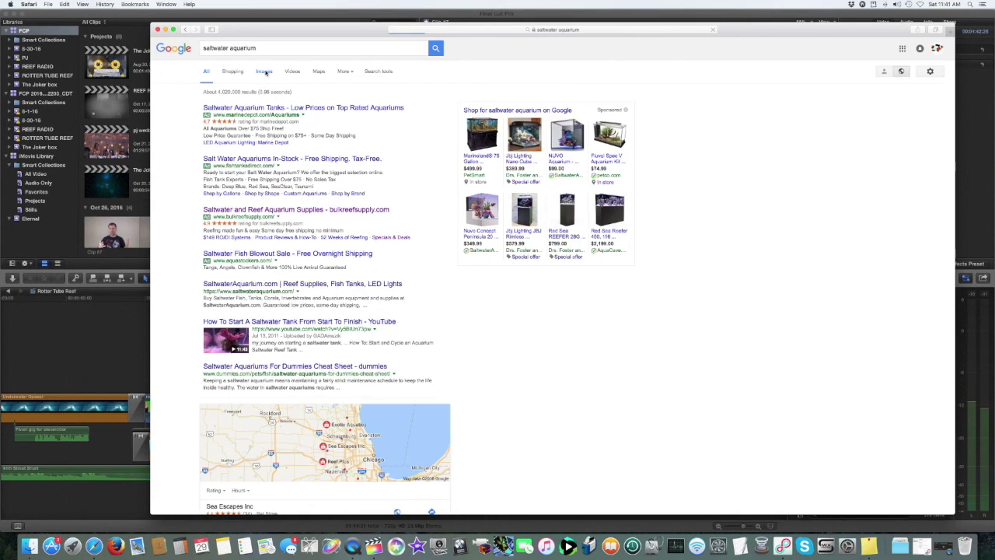
# Browse Google image results for 'saltwater aquarium', then slide the FT502April clip slightly earlier.
pyautogui.click(264, 72)
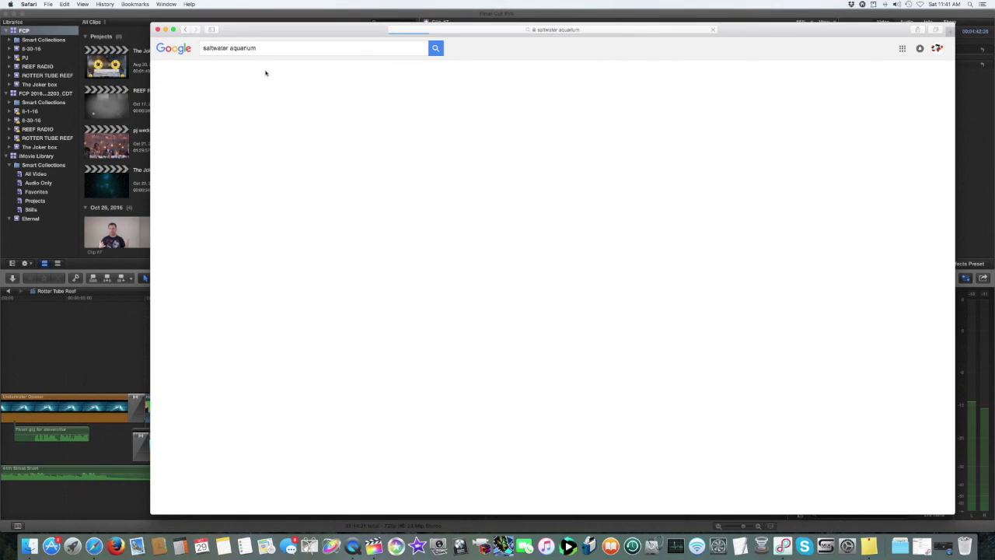
pyautogui.scroll(-5, 467, 288)
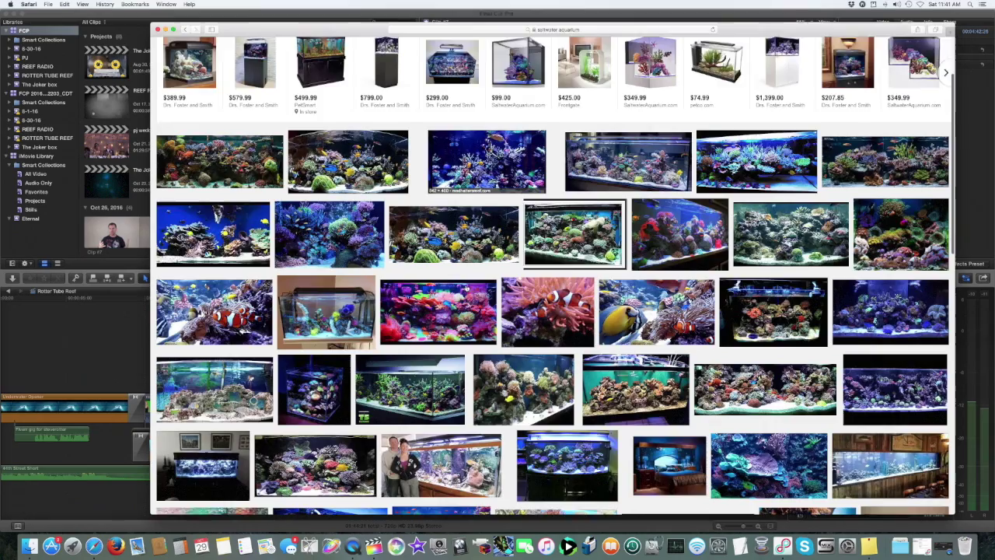
pyautogui.scroll(-5, 466, 287)
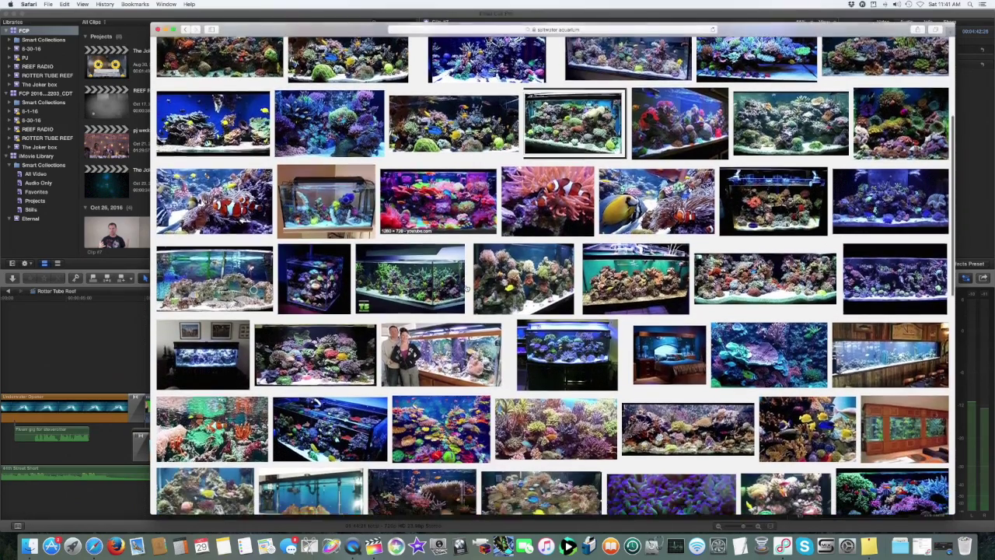
pyautogui.scroll(-9, 466, 288)
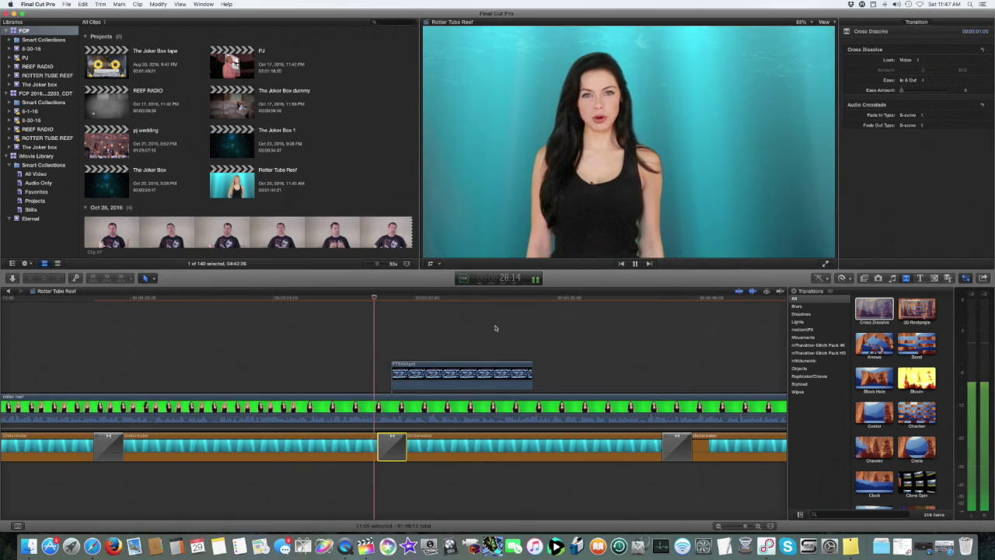
pyautogui.press('space')
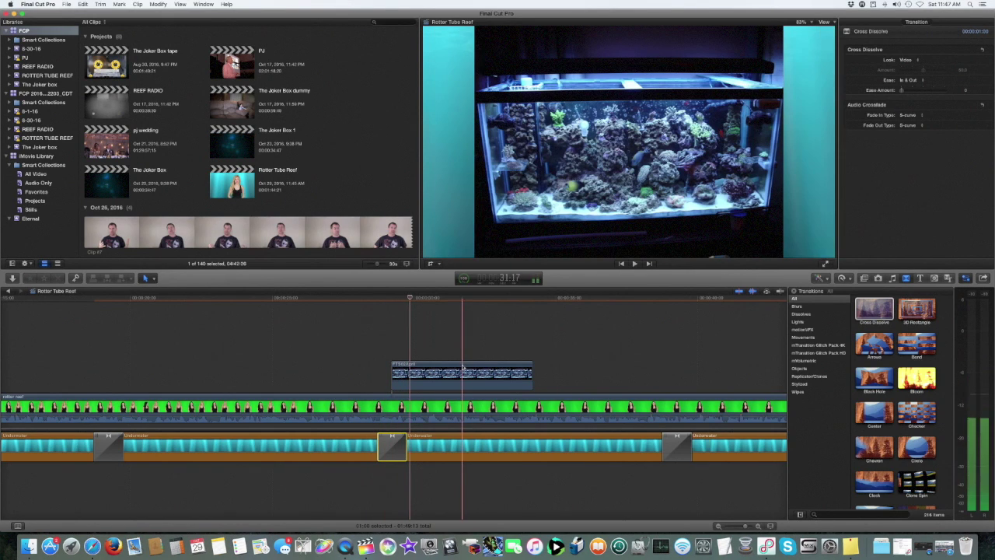
pyautogui.moveTo(458, 372); pyautogui.dragTo(433, 372)
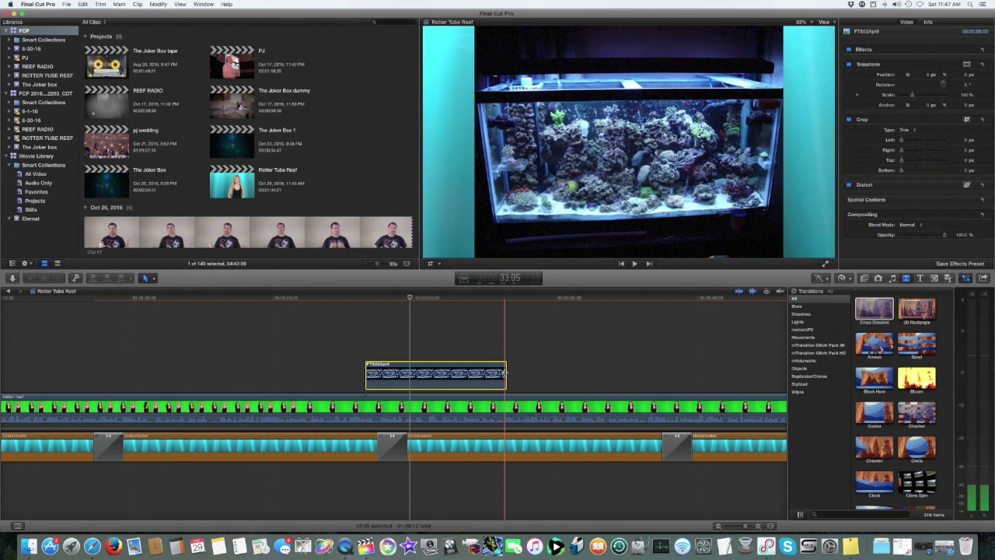
# Trim the aquarium clip's end and scale it to 52% as an upper-right inset.
pyautogui.moveTo(504, 374); pyautogui.dragTo(468, 373)
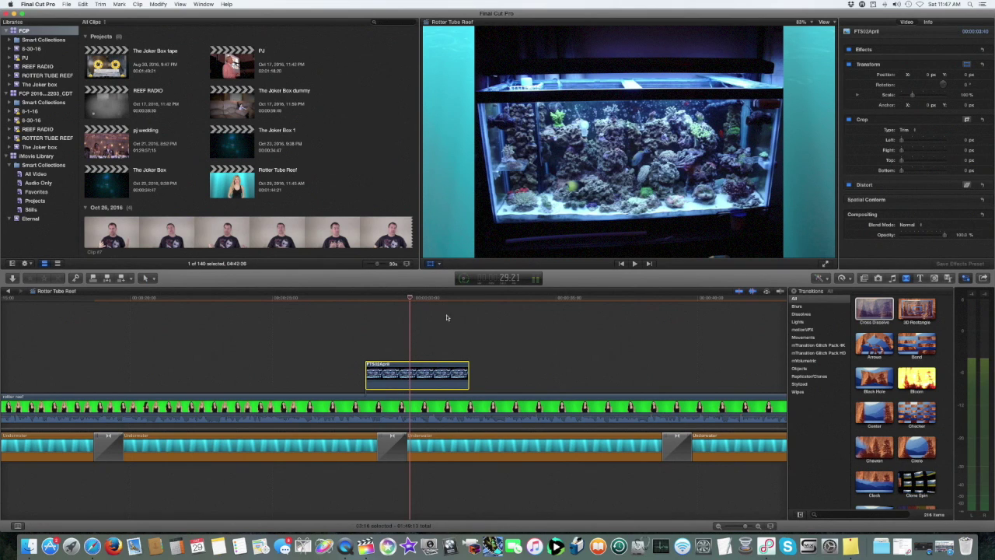
pyautogui.click(437, 265)
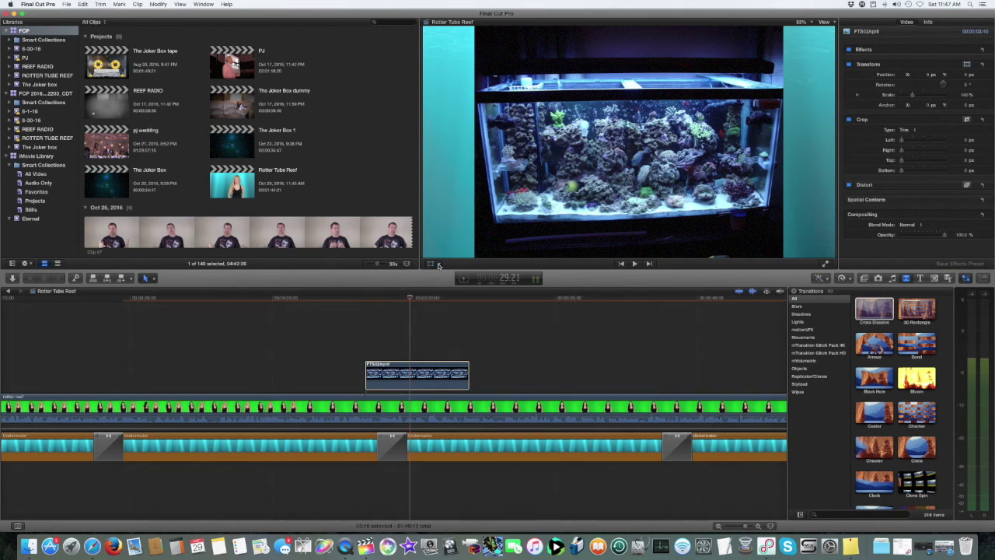
pyautogui.click(433, 264)
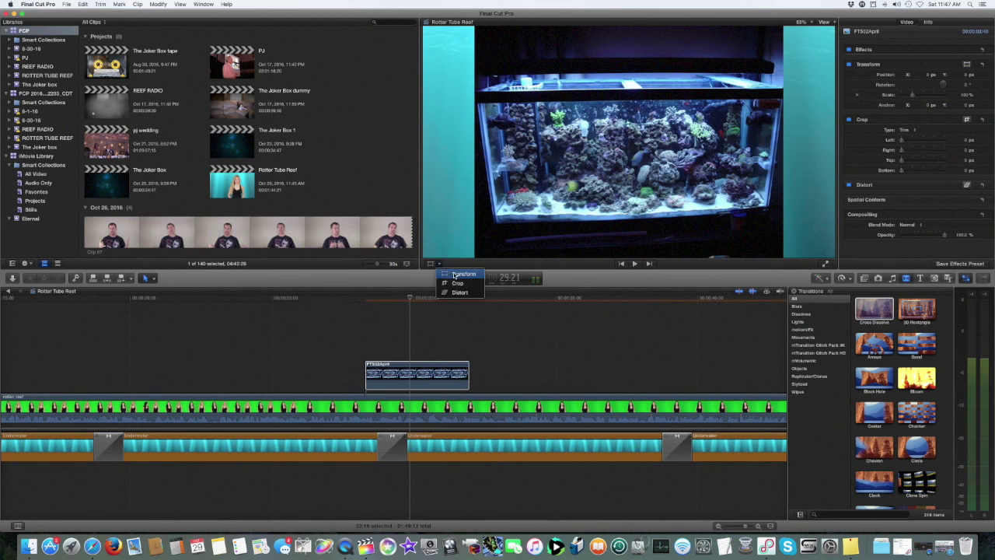
pyautogui.click(463, 273)
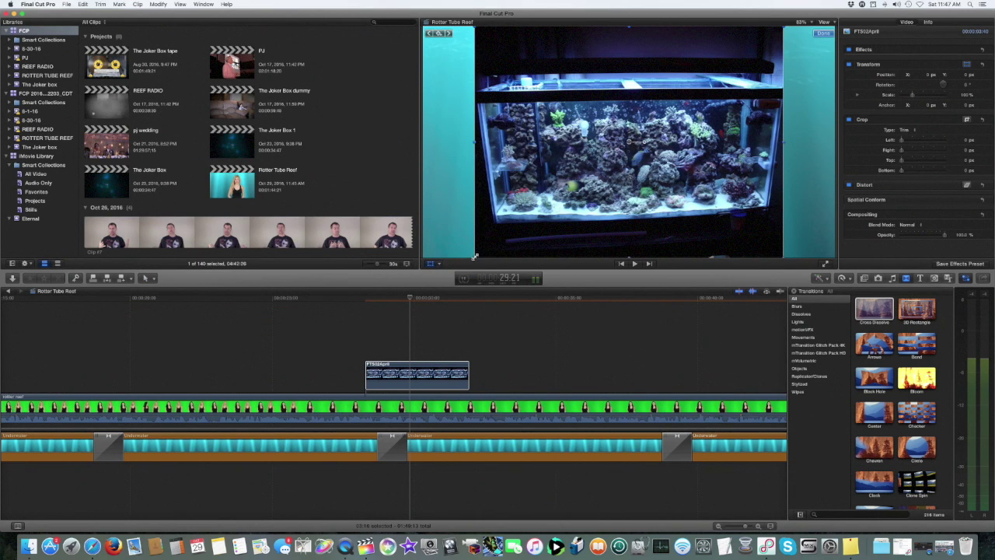
pyautogui.moveTo(474, 257); pyautogui.dragTo(550, 202)
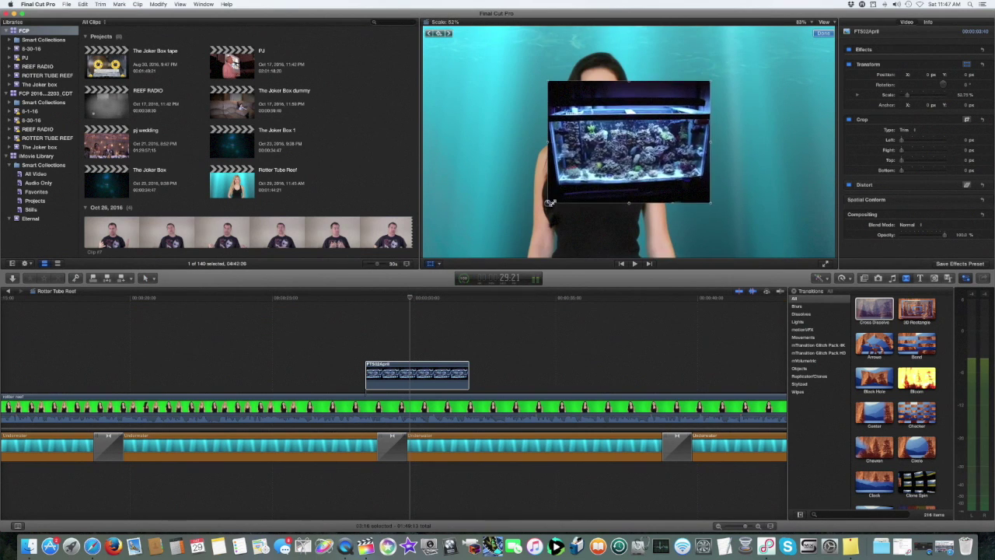
pyautogui.moveTo(599, 157); pyautogui.dragTo(724, 99)
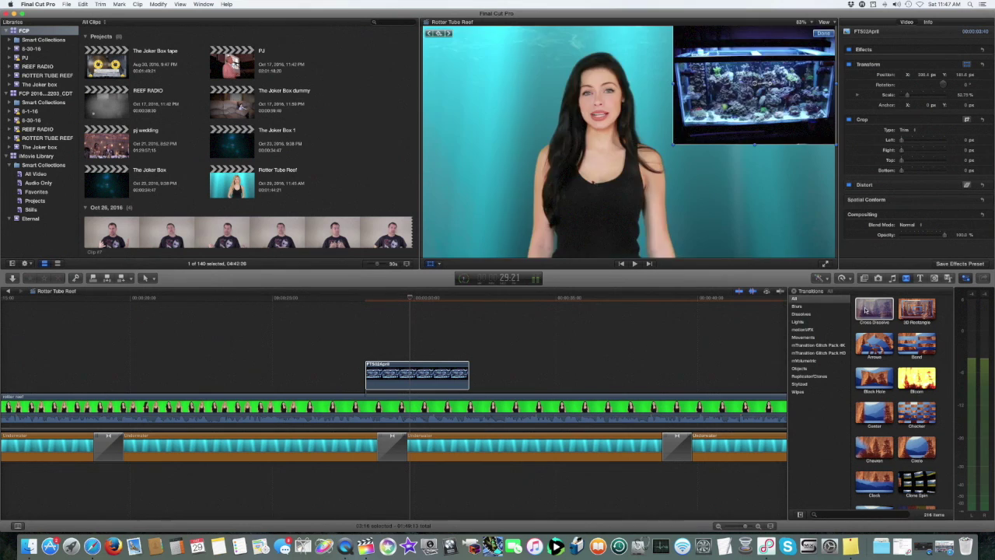
# Lengthen the inset slightly, add Cross Dissolves at both ends, and play it back.
pyautogui.moveTo(470, 375); pyautogui.dragTo(481, 375)
pyautogui.moveTo(874, 308); pyautogui.dragTo(419, 374)
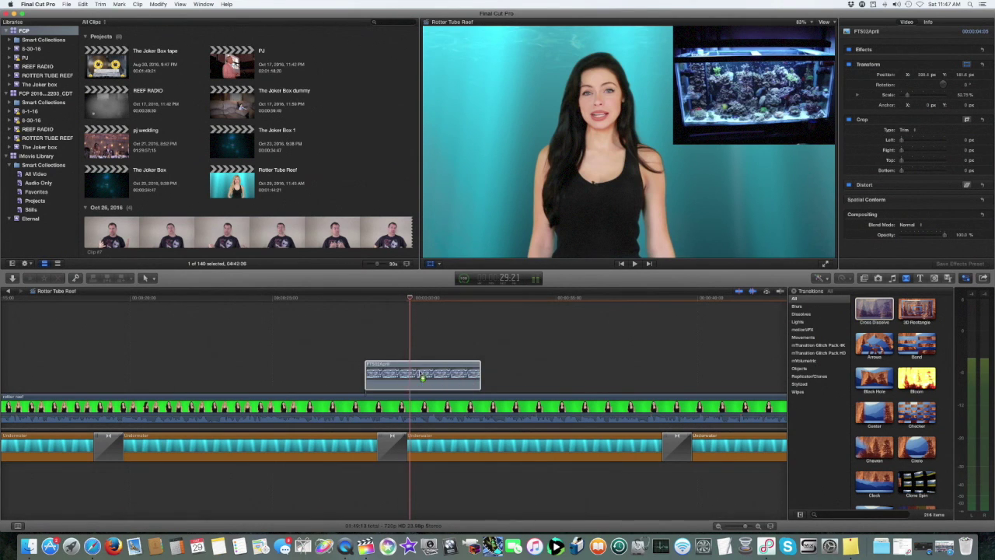
pyautogui.click(346, 300)
pyautogui.press('space')
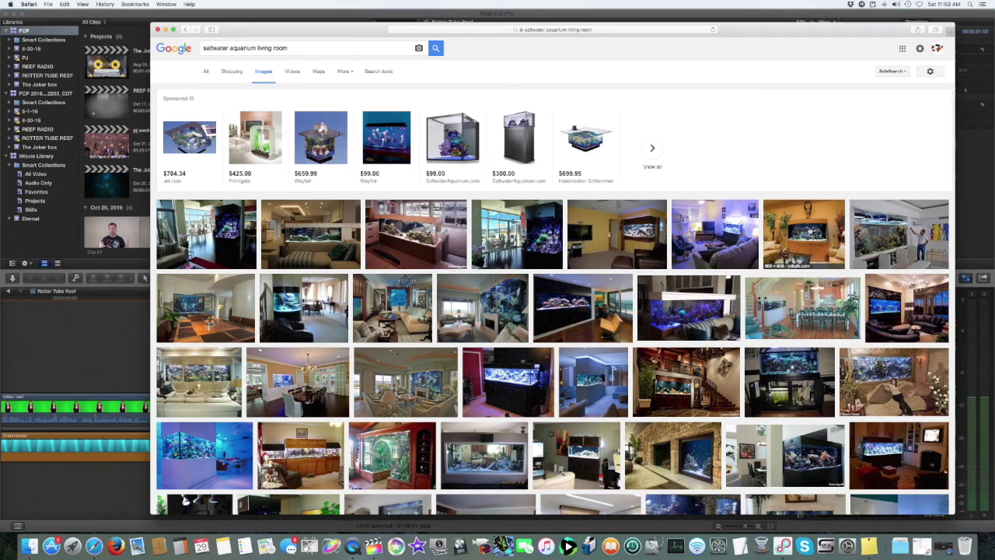
# Save the living-room aquarium image to Downloads and place it above the hosts in the timeline.
pyautogui.click(801, 231)
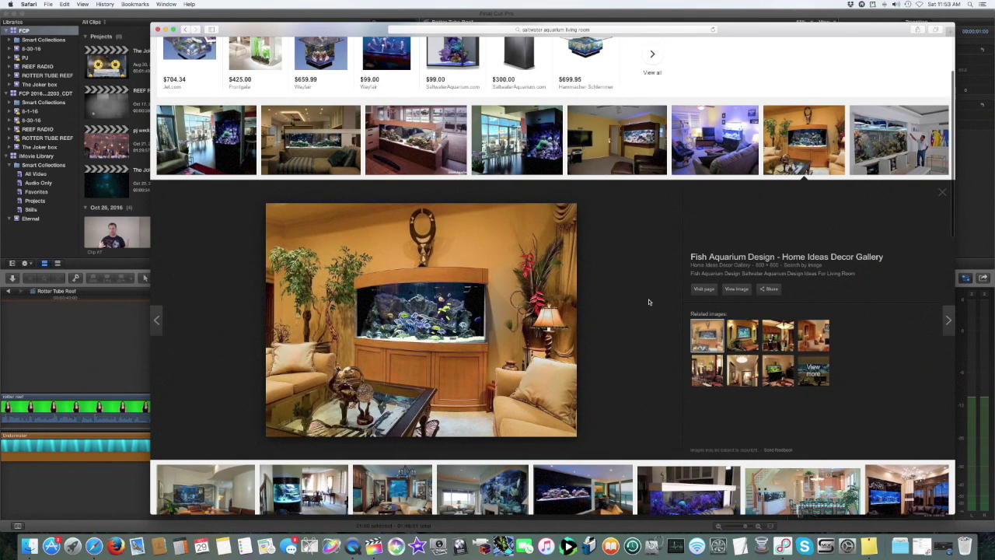
pyautogui.rightClick(431, 290)
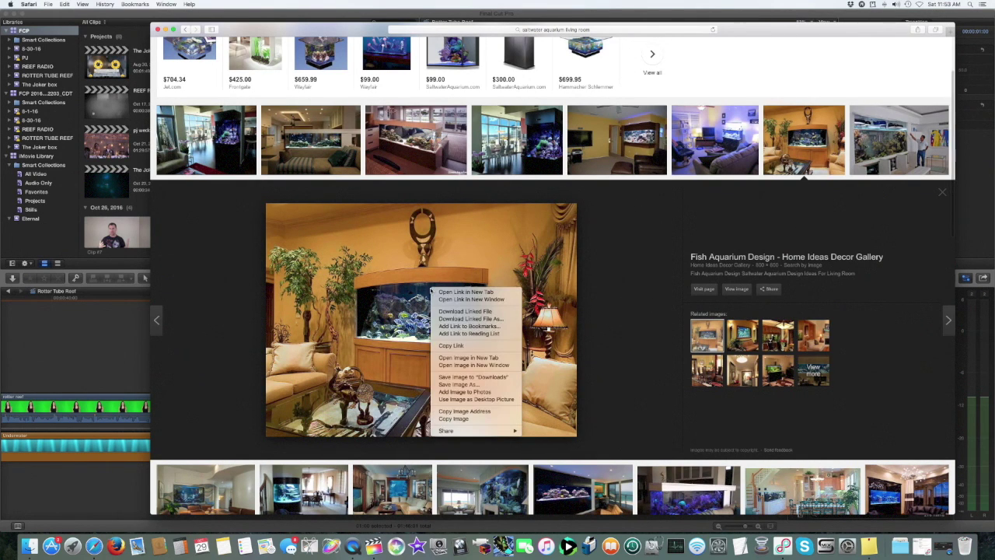
pyautogui.click(488, 378)
pyautogui.click(942, 195)
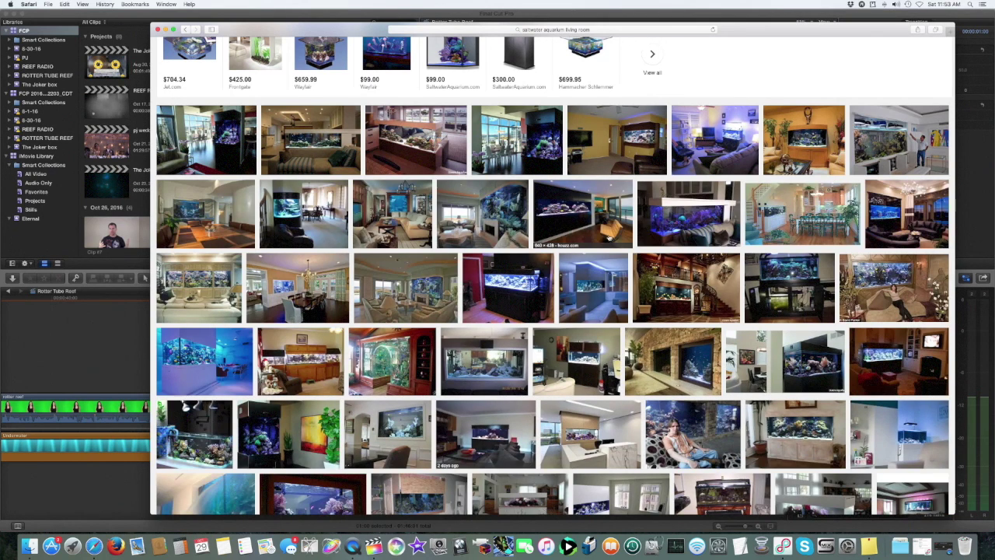
pyautogui.click(674, 302)
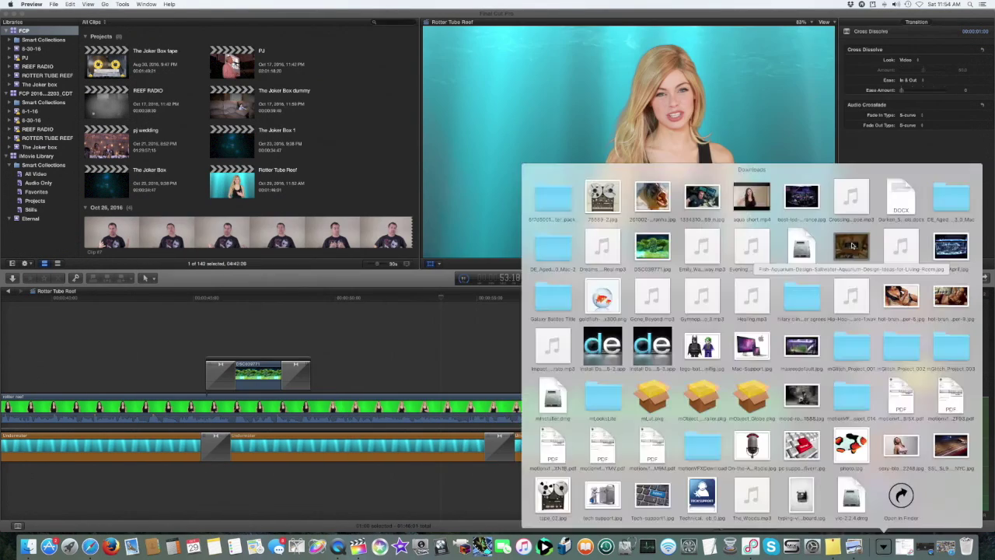
pyautogui.moveTo(549, 293); pyautogui.dragTo(368, 378)
# Pick a moment in the presenter clip and align the aquarium picture's start to the playhead.
pyautogui.click(351, 303)
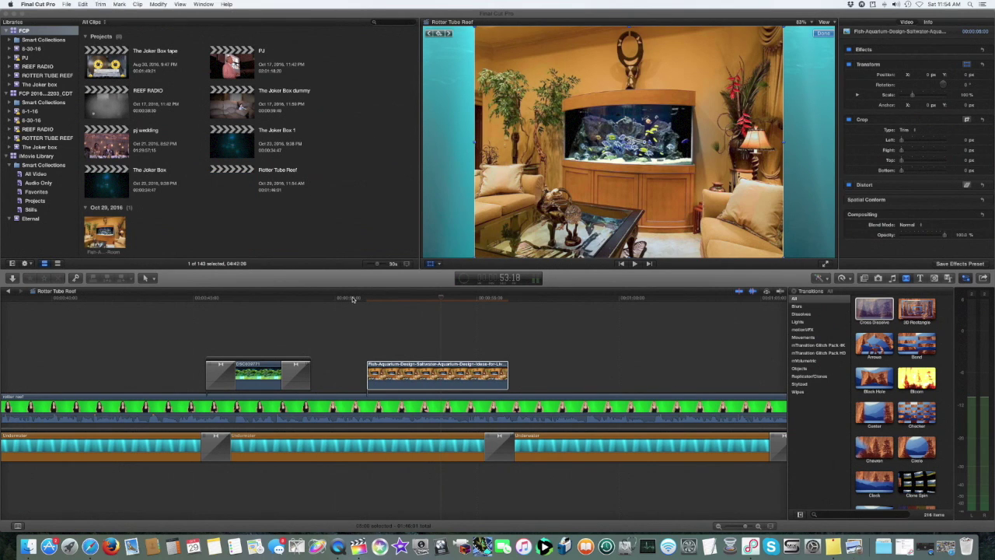
pyautogui.click(352, 300)
pyautogui.press('space')
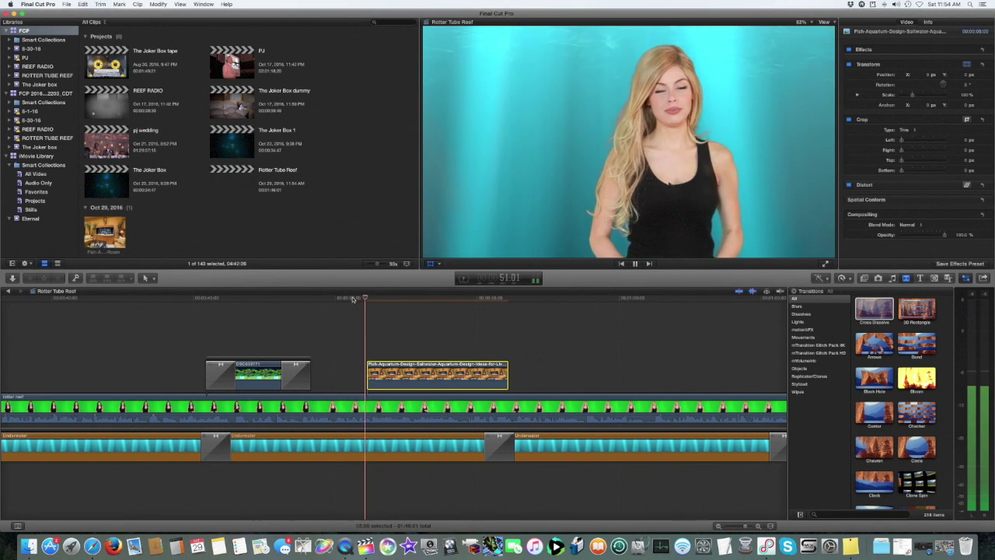
pyautogui.click(330, 299)
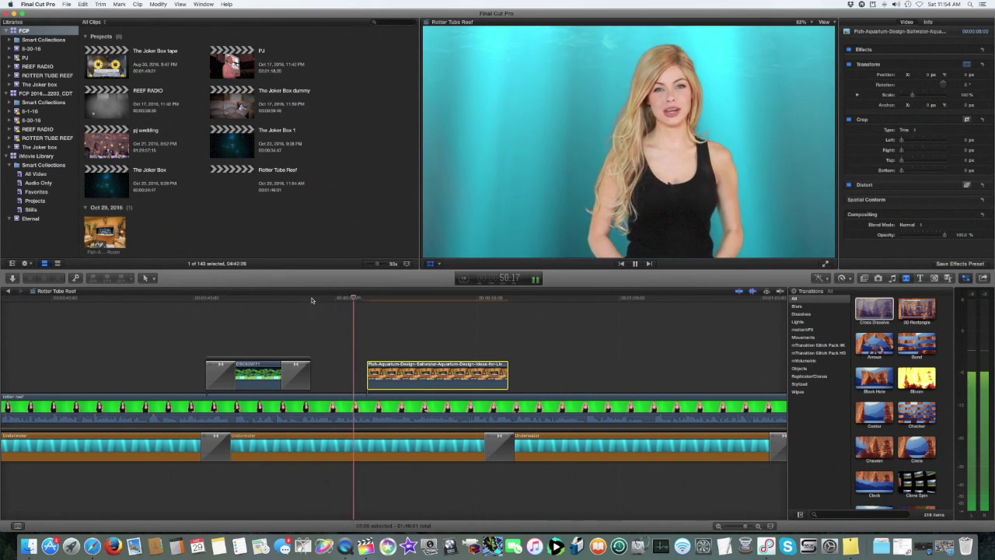
pyautogui.click(305, 299)
pyautogui.press('space')
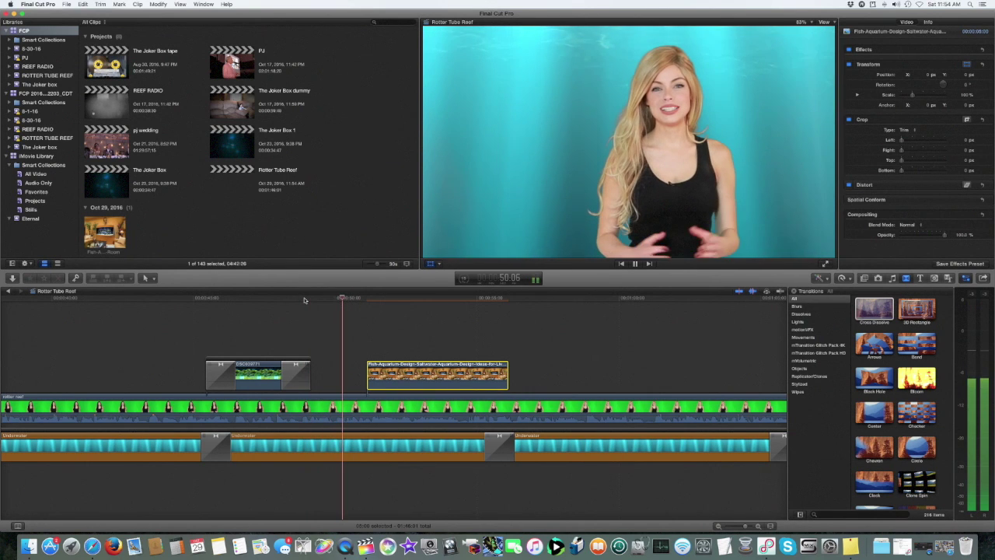
pyautogui.moveTo(439, 379); pyautogui.dragTo(416, 379)
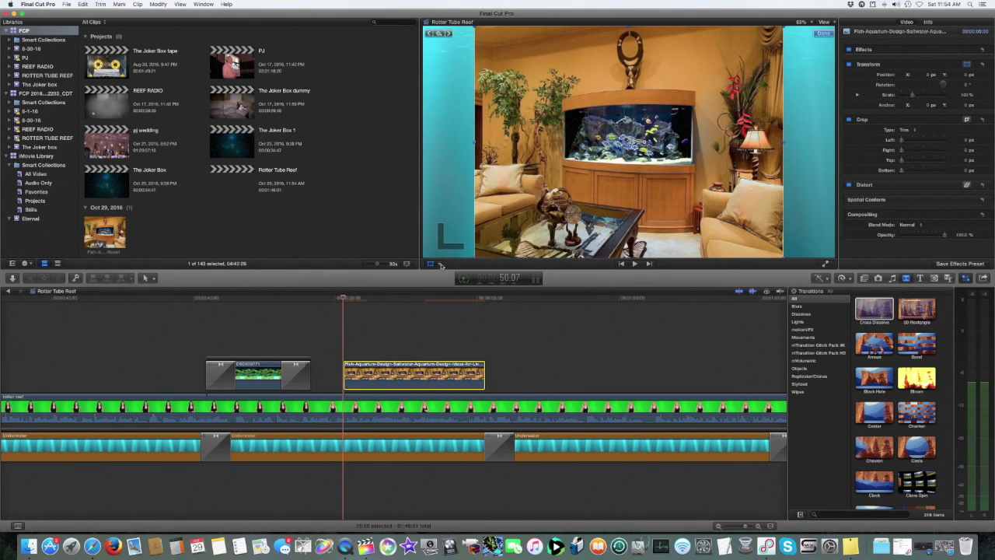
# Shrink the aquarium picture to 56% and move it to the frame's top-left.
pyautogui.moveTo(476, 257); pyautogui.dragTo(533, 214)
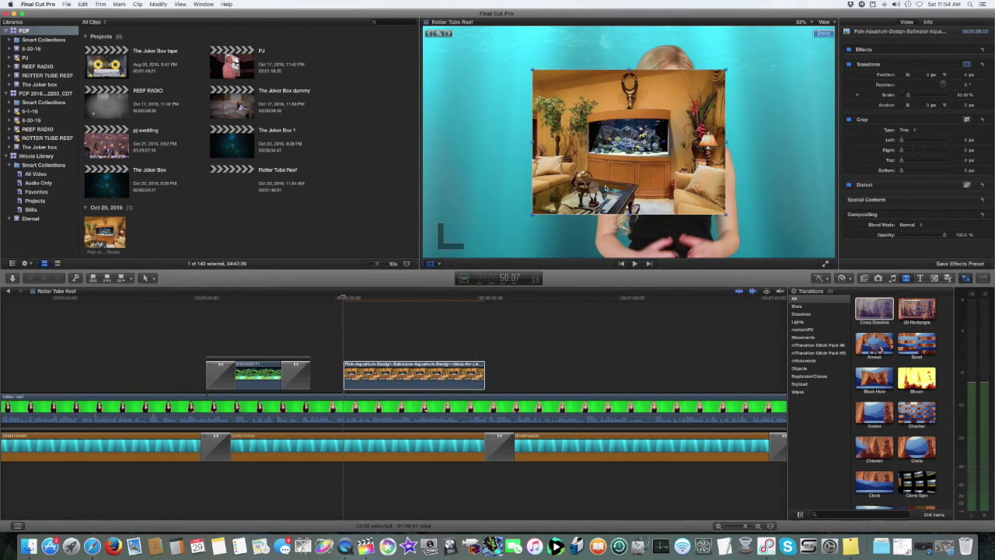
pyautogui.moveTo(663, 159); pyautogui.dragTo(546, 114)
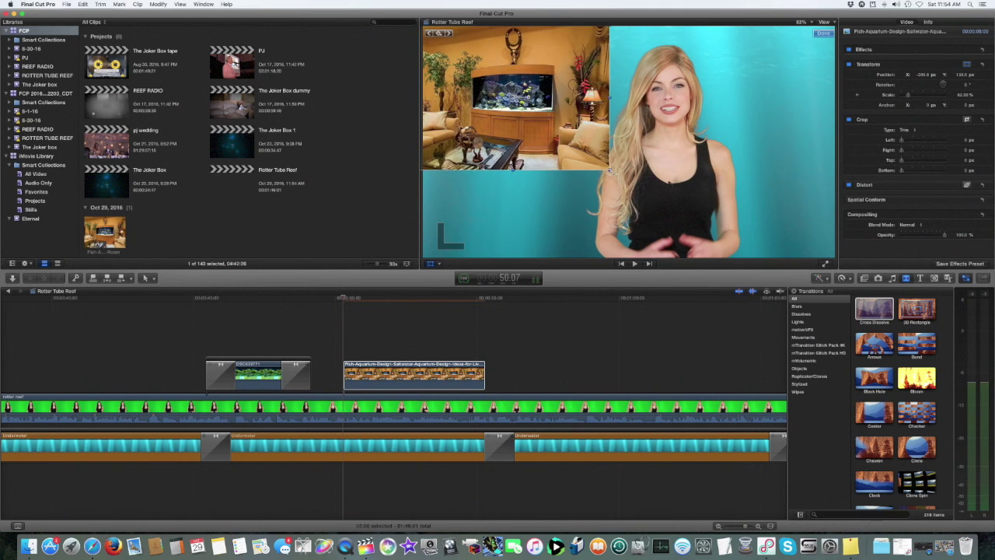
pyautogui.moveTo(609, 170); pyautogui.dragTo(579, 132)
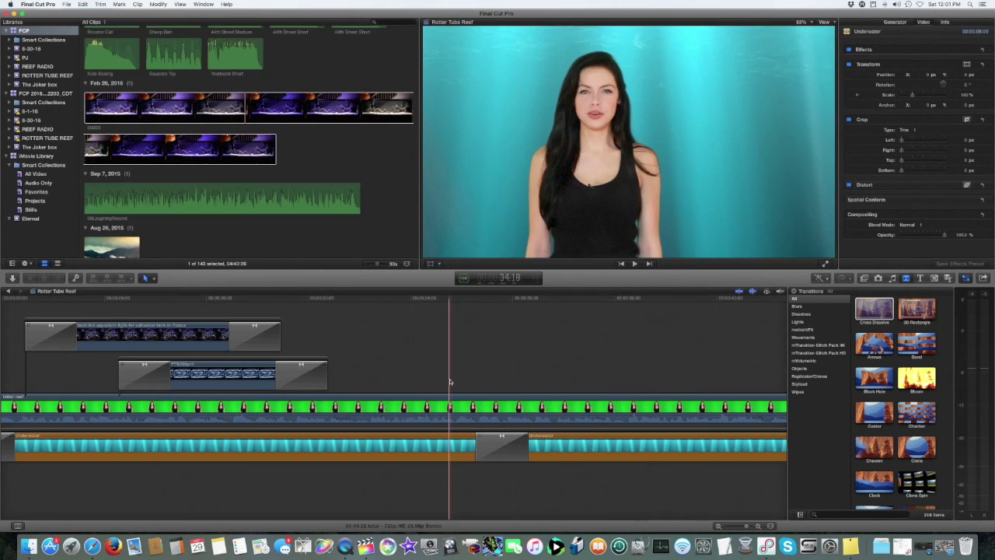
# Audition the 06LaughingRecord, Gone_Beyond and Blues_Blast tracks in the browser.
pyautogui.hscroll(-5, 418, 360)
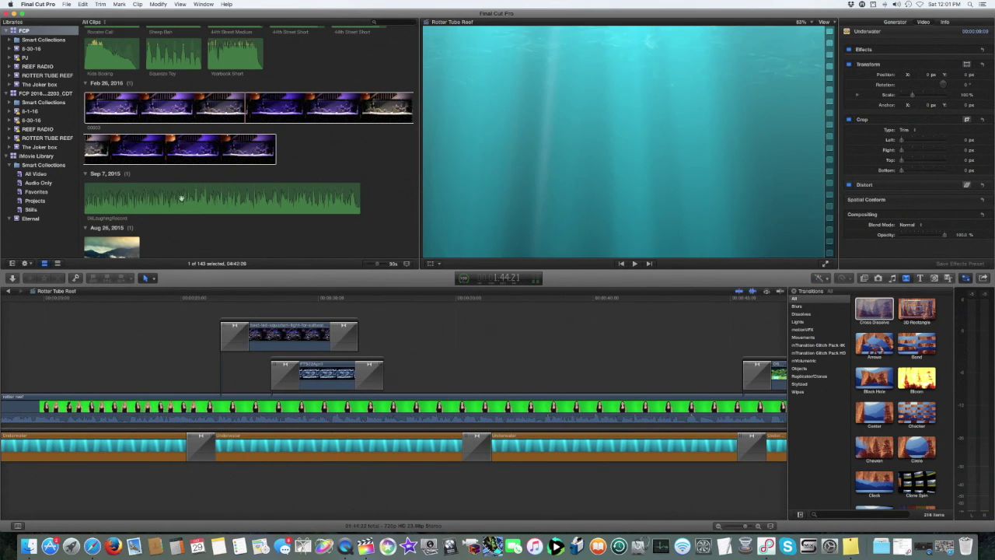
pyautogui.click(133, 198)
pyautogui.scroll(-10, 135, 201)
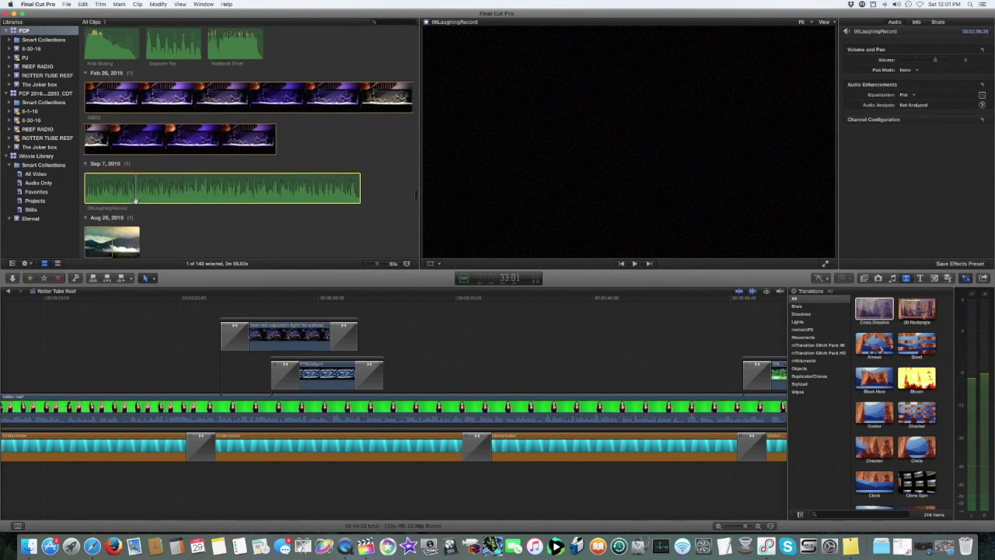
pyautogui.click(142, 100)
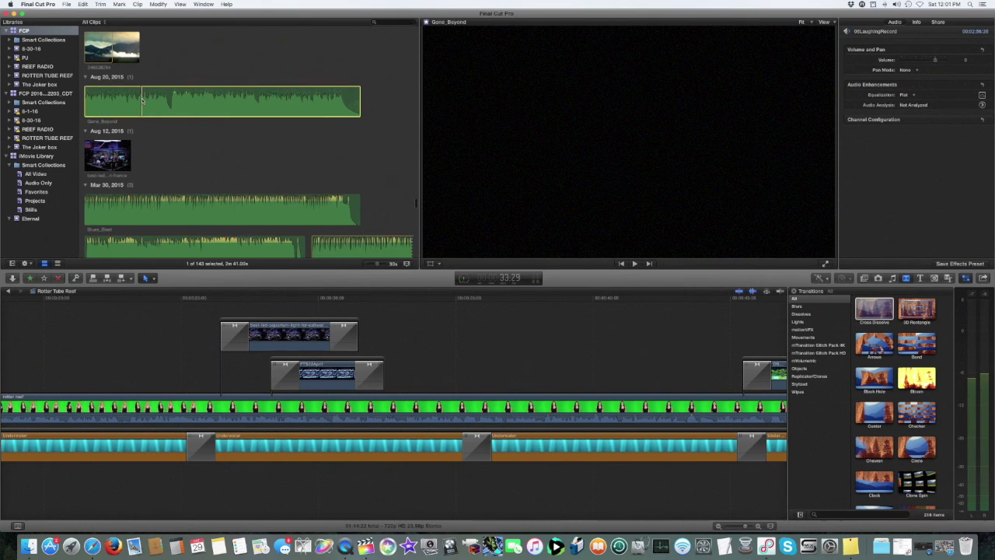
pyautogui.press('space')
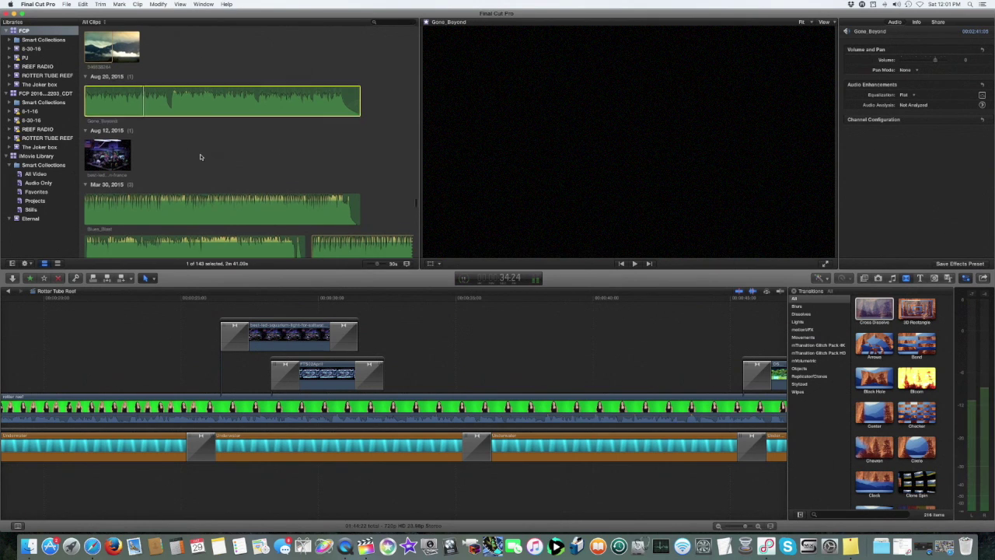
pyautogui.scroll(-3, 182, 154)
pyautogui.click(159, 150)
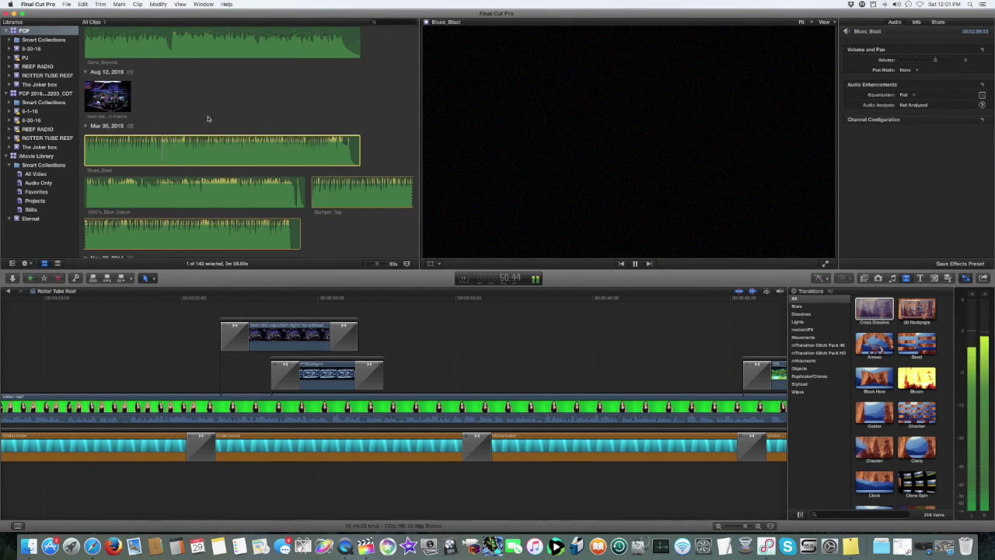
pyautogui.scroll(-1, 208, 119)
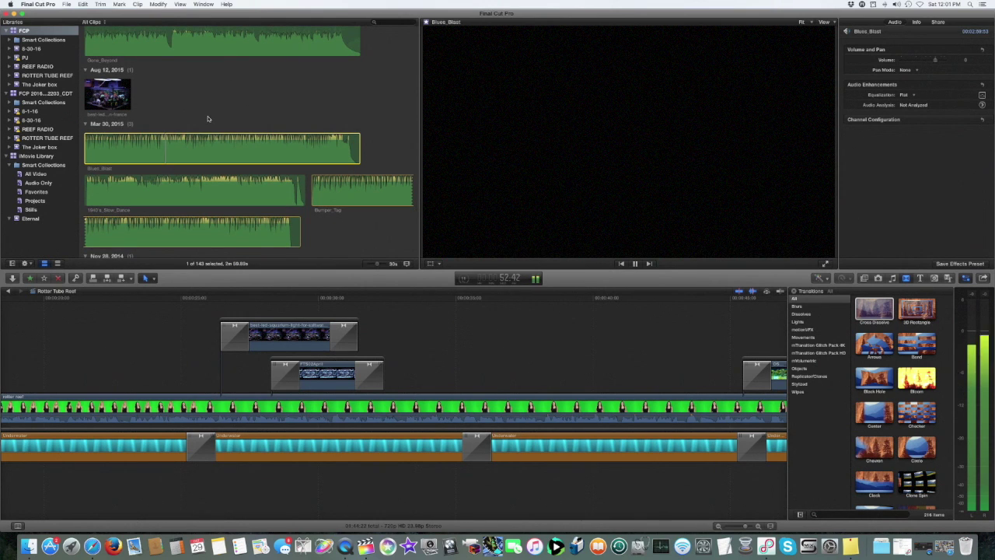
# Connect Blues_Blast below the primary storyline, starting just after the title.
pyautogui.click(163, 374)
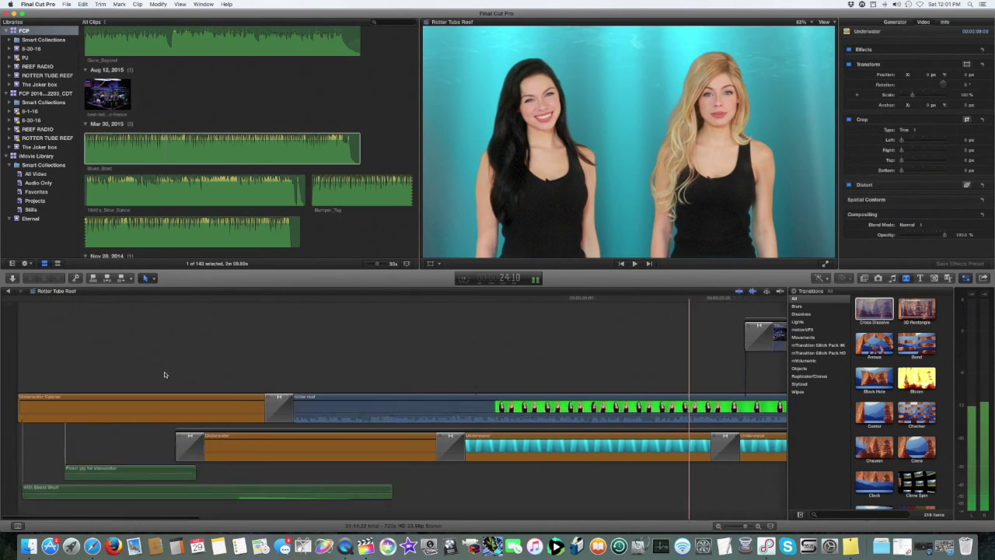
pyautogui.hscroll(3, 164, 375)
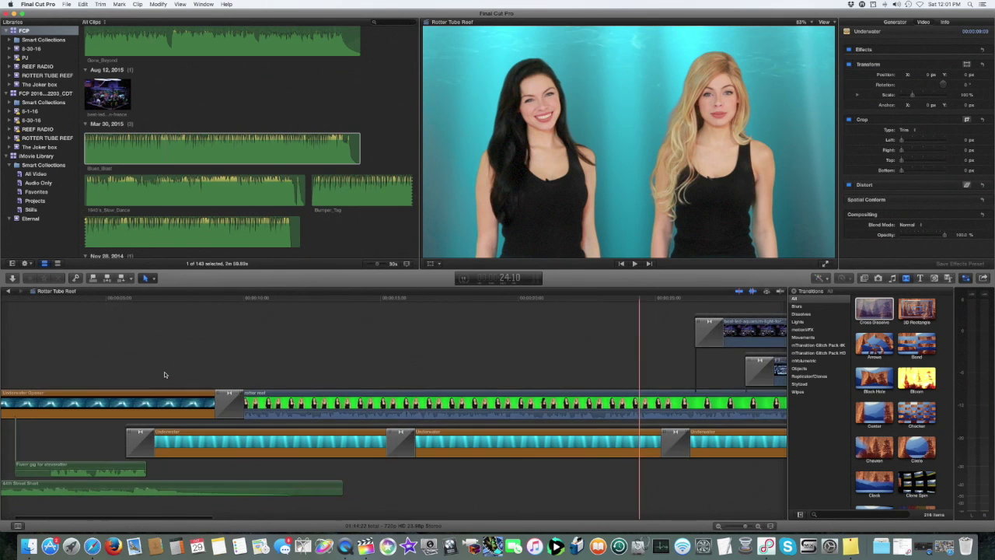
pyautogui.click(164, 375)
pyautogui.moveTo(187, 150); pyautogui.dragTo(223, 509)
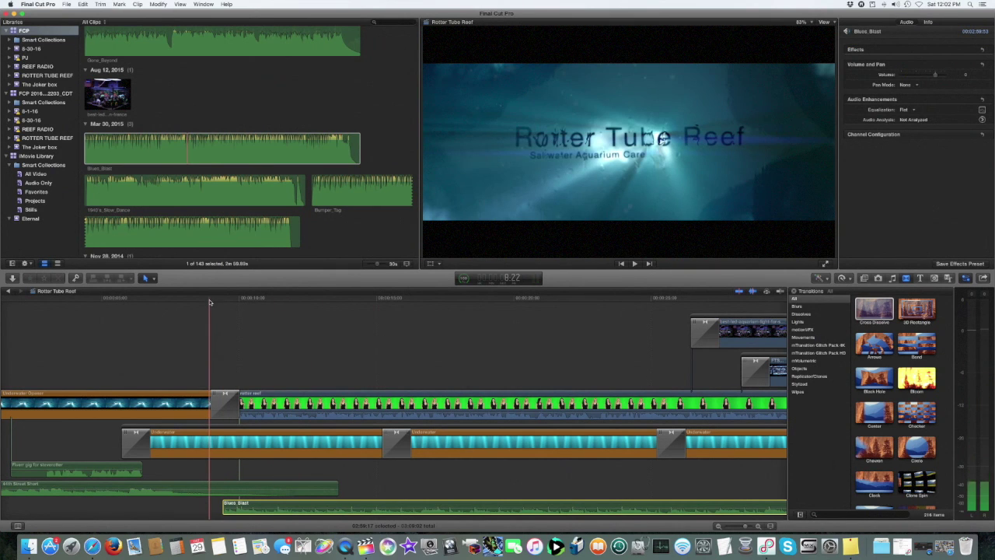
# Listen to the music in context and lower its volume to -7 dB.
pyautogui.press('space')
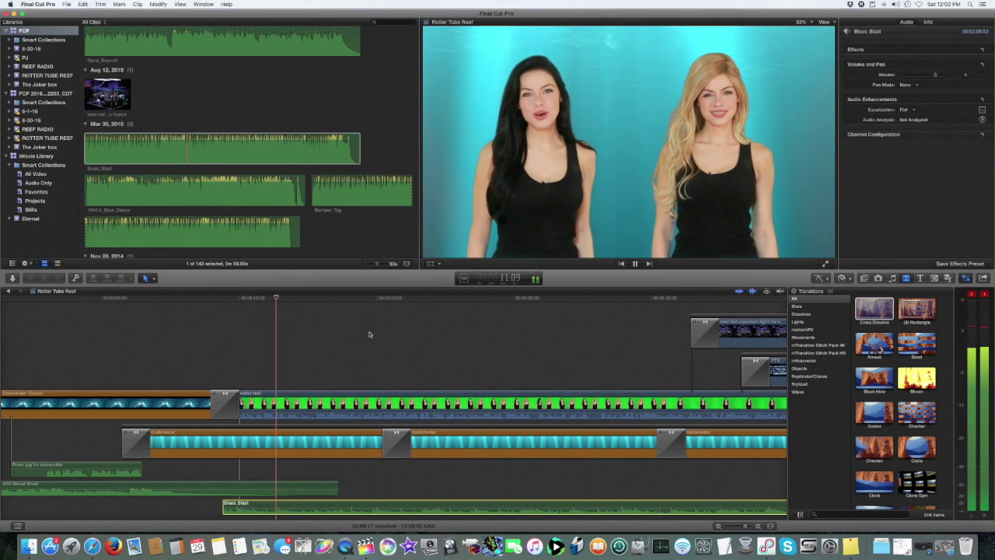
pyautogui.press('space')
pyautogui.scroll(-2, 407, 449)
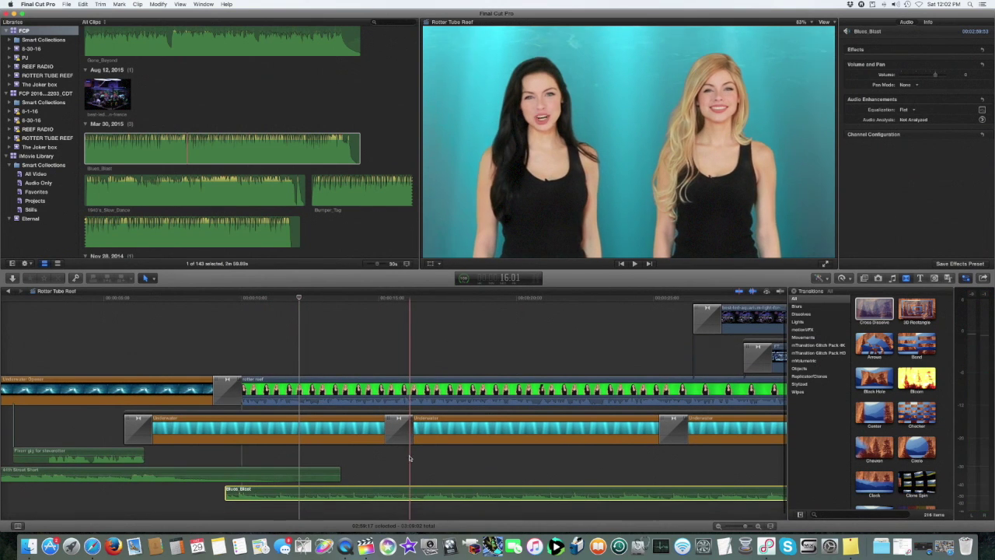
pyautogui.moveTo(420, 496); pyautogui.dragTo(420, 498)
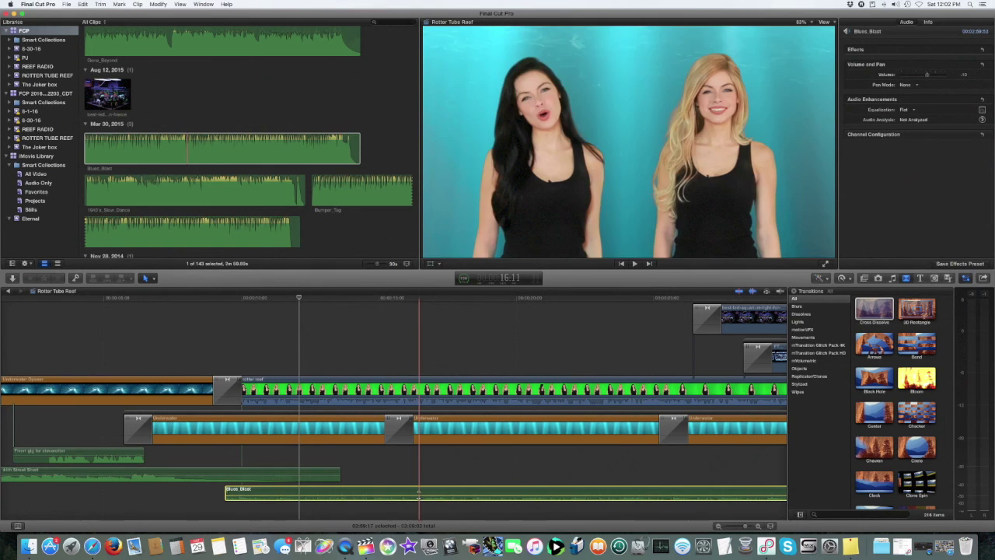
# Play the episode through to the end to review it.
pyautogui.press('space')
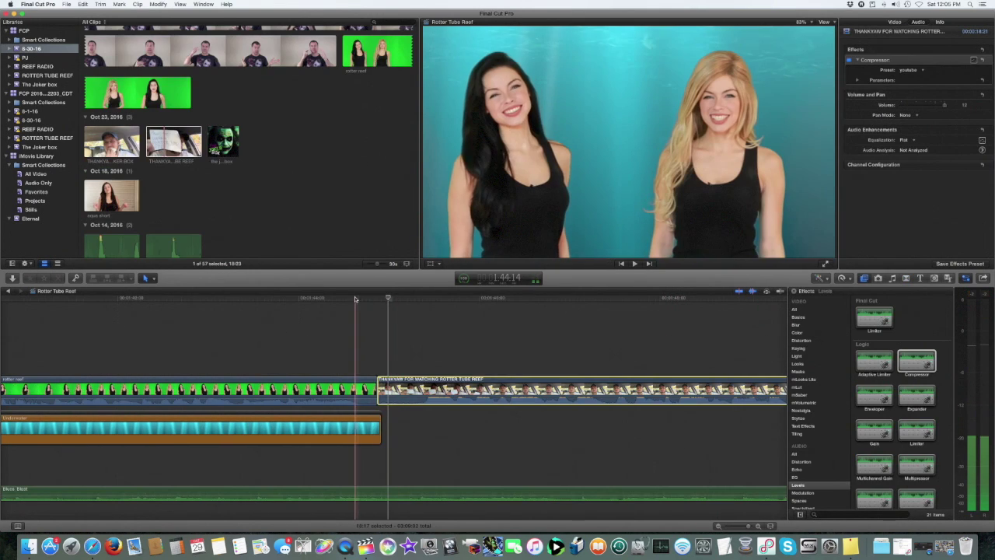
pyautogui.press('space')
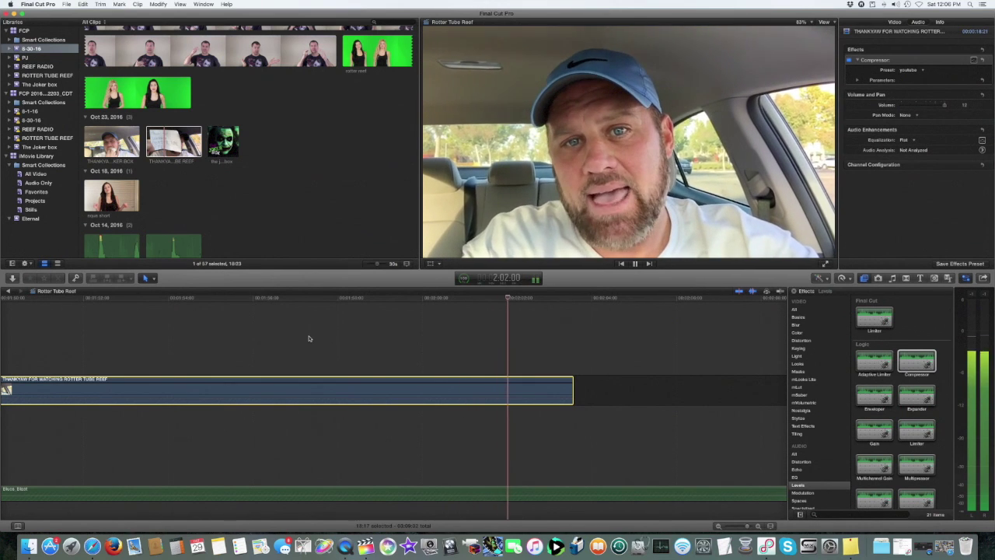
# Stop playback once the outro clip has finished.
pyautogui.press('space')
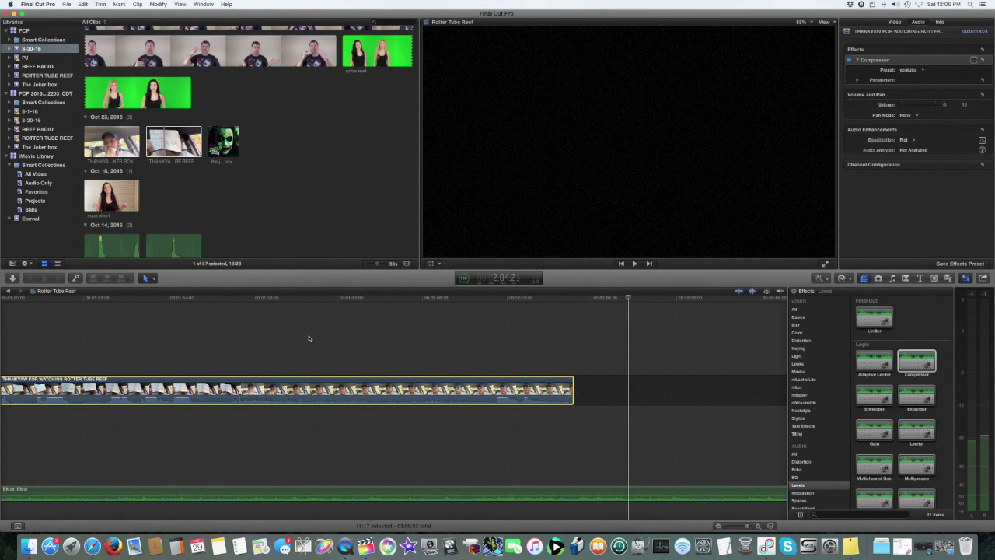